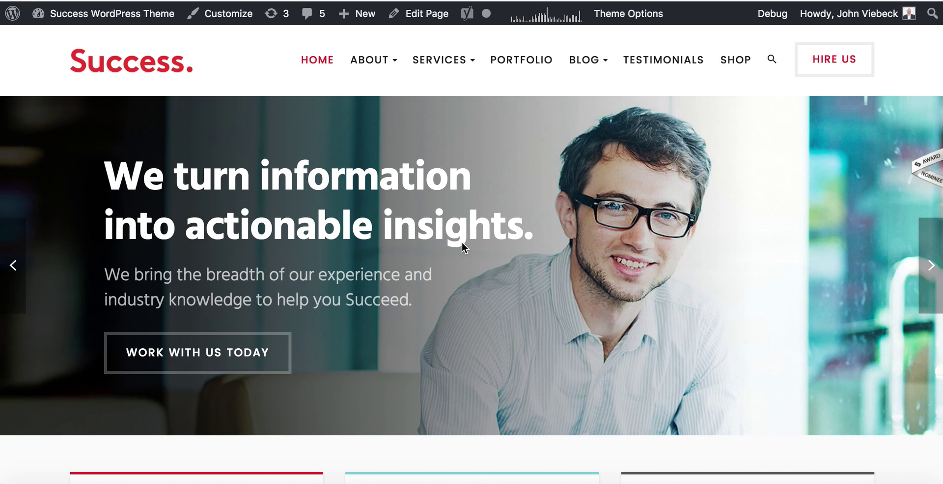
Browse into wp-content/themes/success and select the theme's rtl.css stylesheet
{"action": "scroll", "coordinate": [496, 246], "scroll_direction": "down", "scroll_amount": 10}
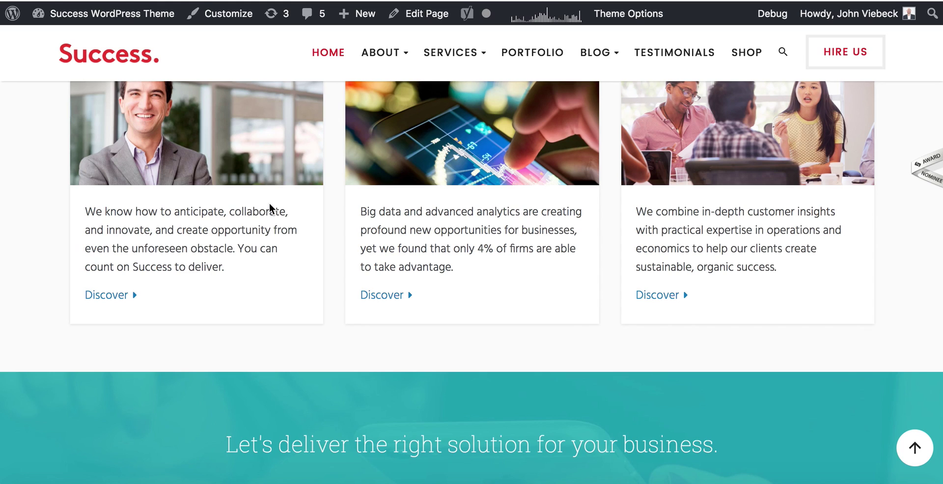
{"action": "scroll", "coordinate": [269, 202], "scroll_direction": "up", "scroll_amount": 4}
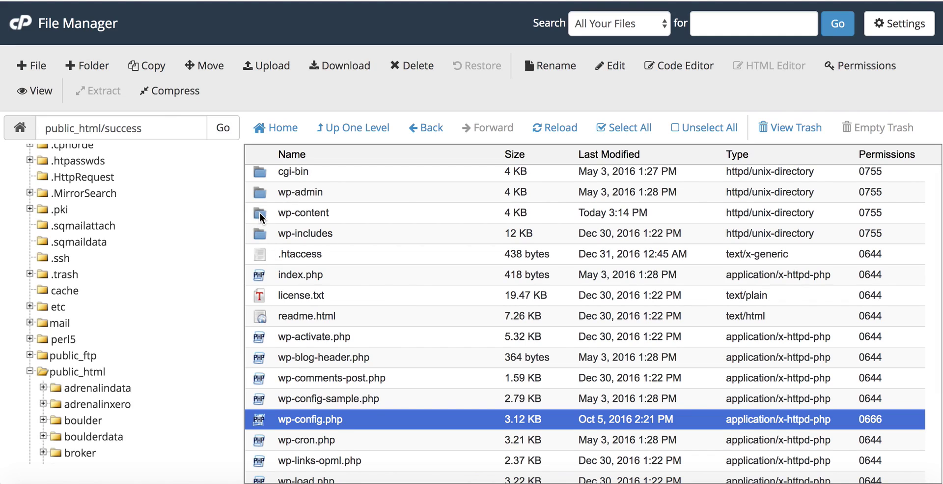
{"action": "double_click", "coordinate": [260, 213]}
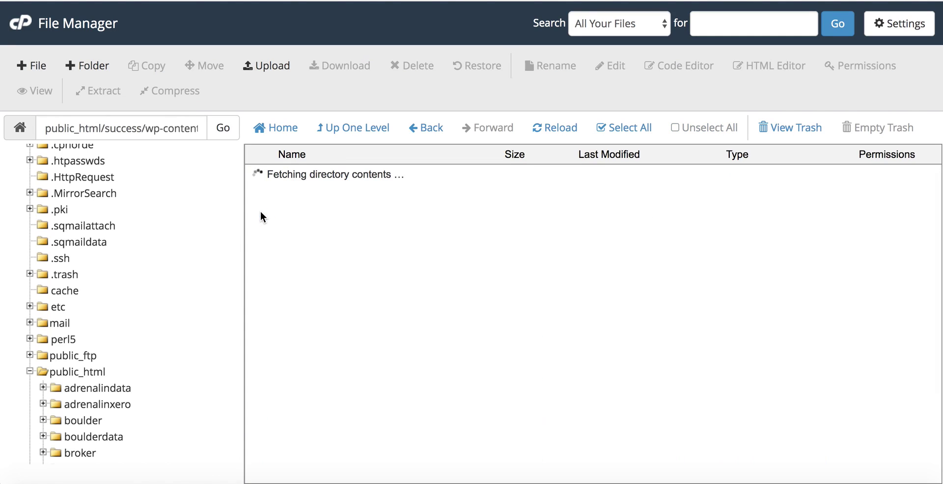
{"action": "double_click", "coordinate": [264, 215]}
{"action": "double_click", "coordinate": [261, 176]}
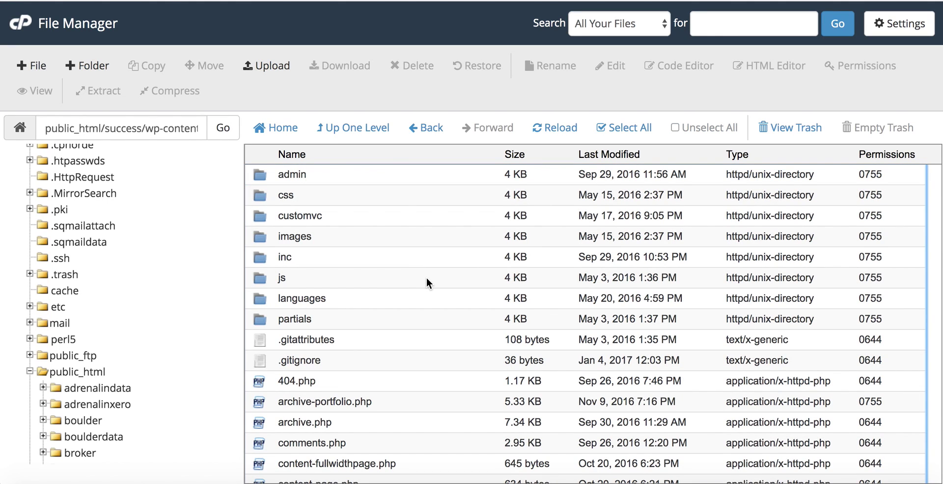
{"action": "scroll", "coordinate": [427, 277], "scroll_direction": "down", "scroll_amount": 10}
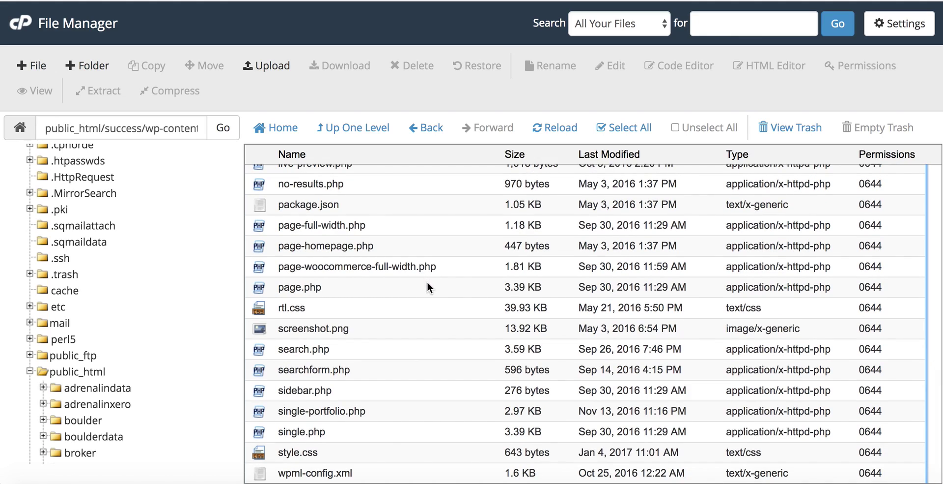
{"action": "left_click", "coordinate": [266, 312]}
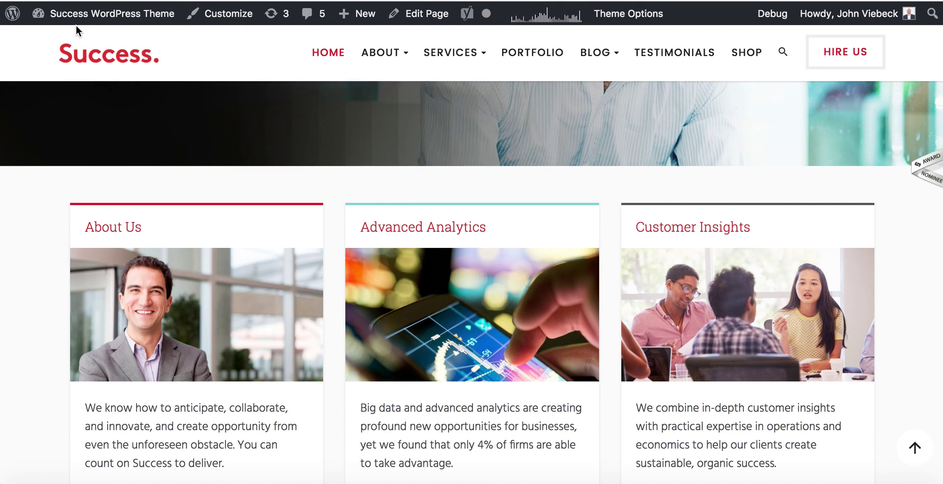
From the dashboard's Plugins > Add New, search 'rtl tester' and install RTL Tester
{"action": "mouse_move", "coordinate": [79, 15]}
{"action": "left_click", "coordinate": [69, 41]}
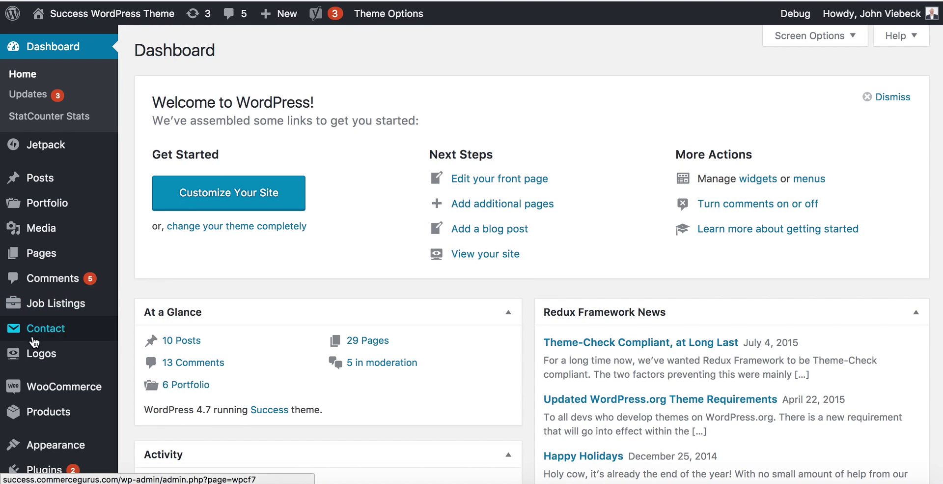
{"action": "mouse_move", "coordinate": [45, 391]}
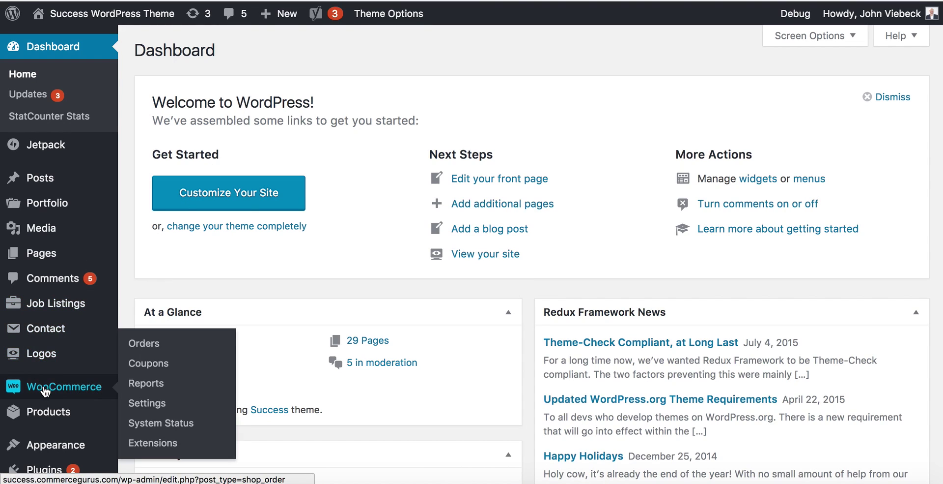
{"action": "scroll", "coordinate": [66, 330], "scroll_direction": "down", "scroll_amount": 5}
{"action": "mouse_move", "coordinate": [73, 313]}
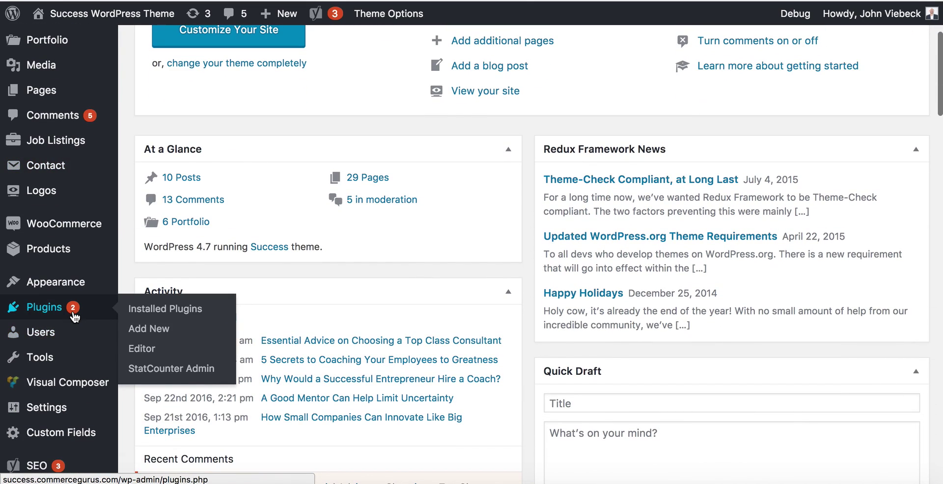
{"action": "left_click", "coordinate": [221, 329]}
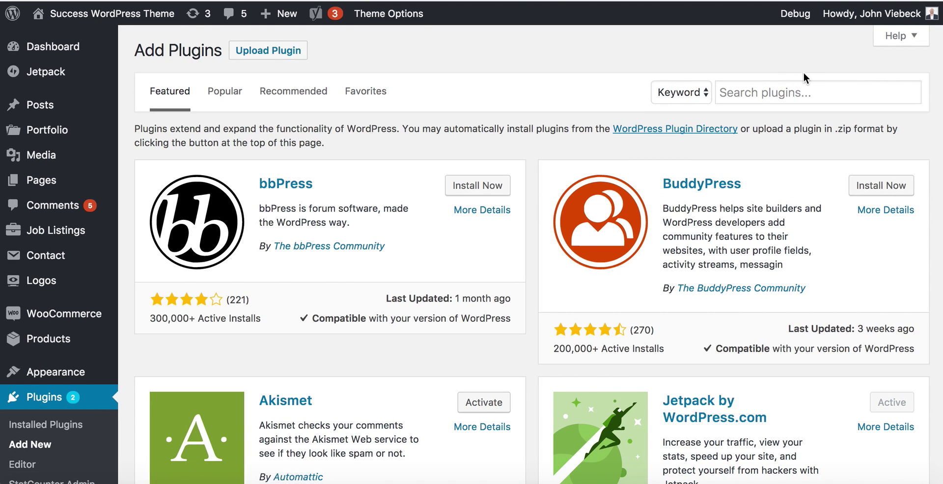
{"action": "left_click", "coordinate": [801, 92]}
{"action": "type", "text": "rtl test"}
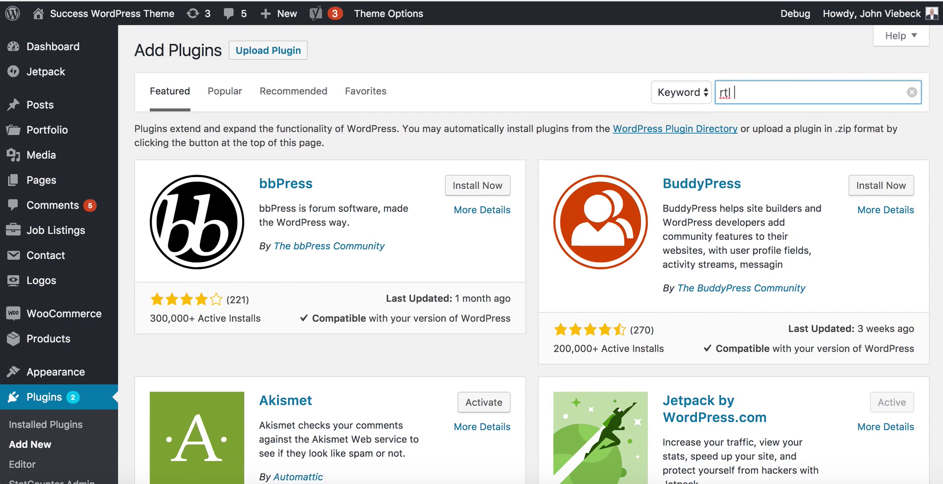
{"action": "type", "text": "er"}
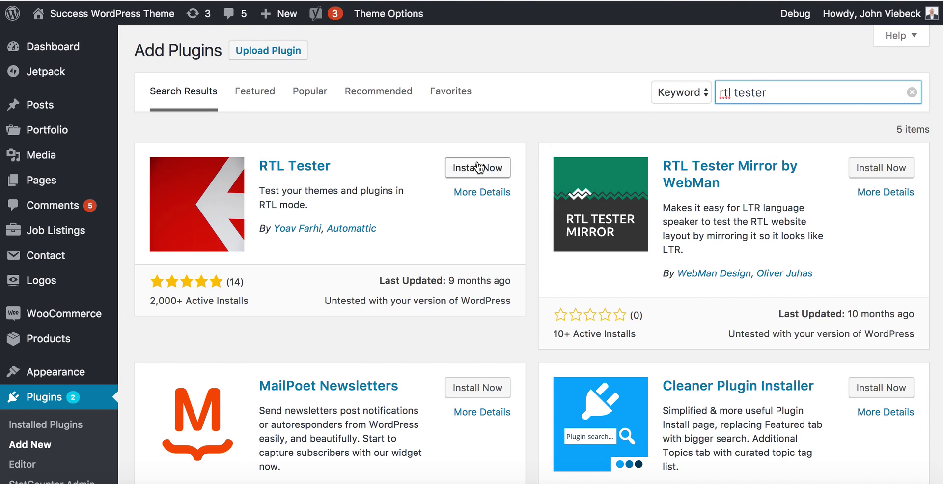
{"action": "left_click", "coordinate": [476, 168]}
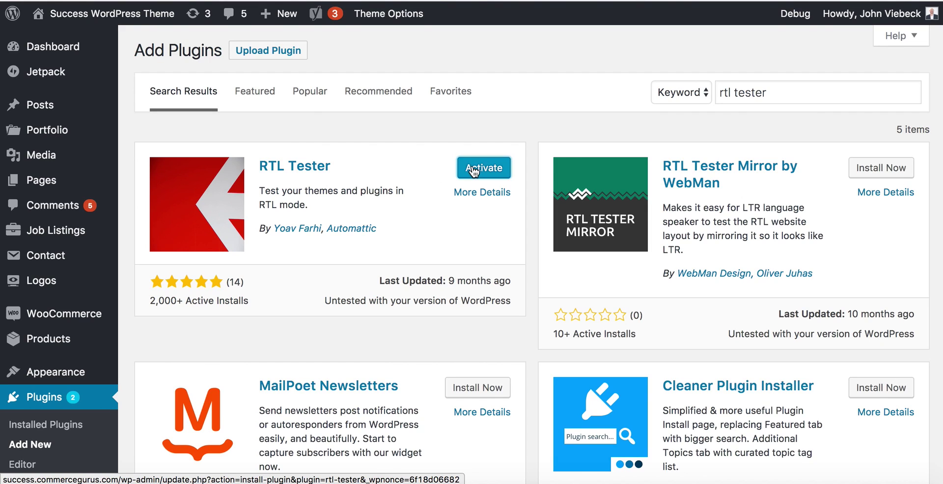
Activate RTL Tester and use 'Switch to RTL' in the admin bar
{"action": "left_click", "coordinate": [473, 170]}
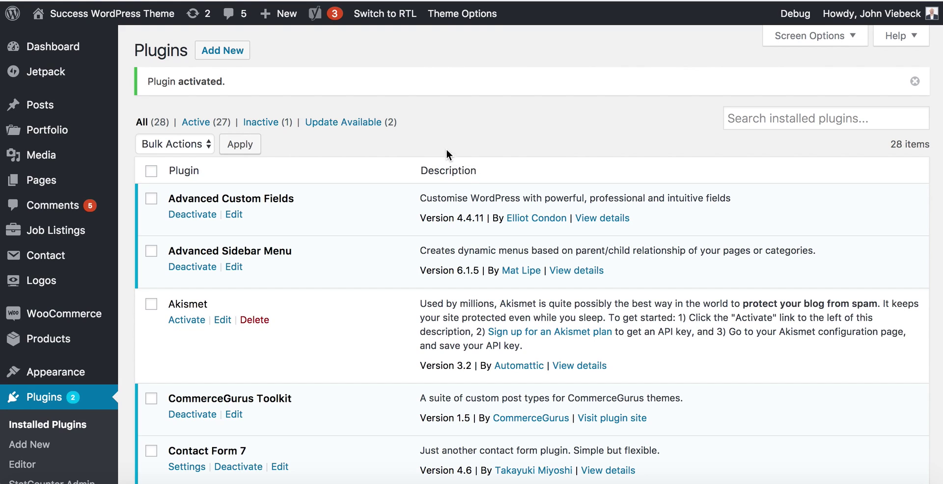
{"action": "left_click", "coordinate": [377, 18]}
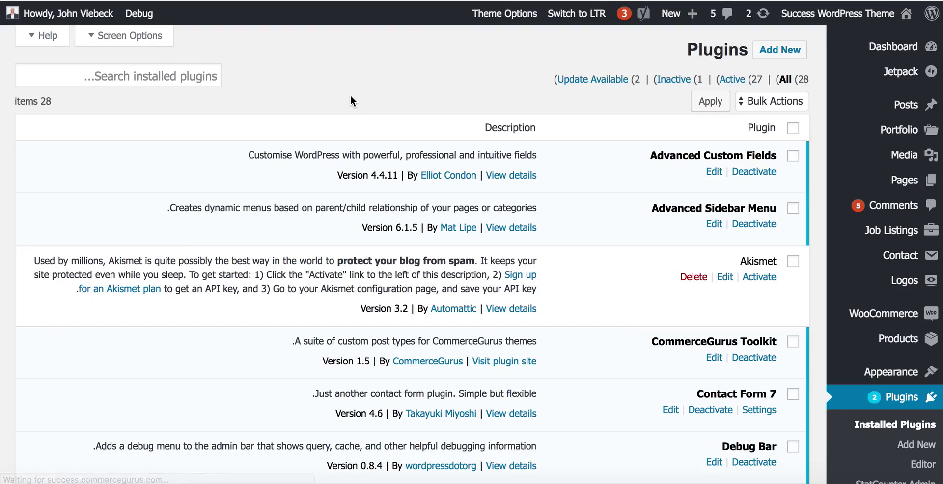
Scroll through the mirrored Installed Plugins list to check the right-to-left layout
{"action": "scroll", "coordinate": [491, 134], "scroll_direction": "down", "scroll_amount": 2}
{"action": "scroll", "coordinate": [491, 134], "scroll_direction": "down", "scroll_amount": 15}
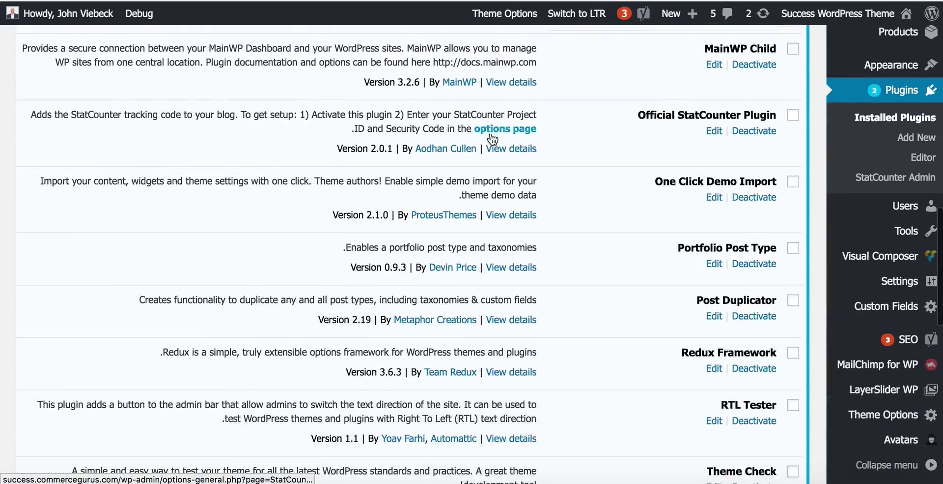
{"action": "scroll", "coordinate": [493, 138], "scroll_direction": "up", "scroll_amount": 20}
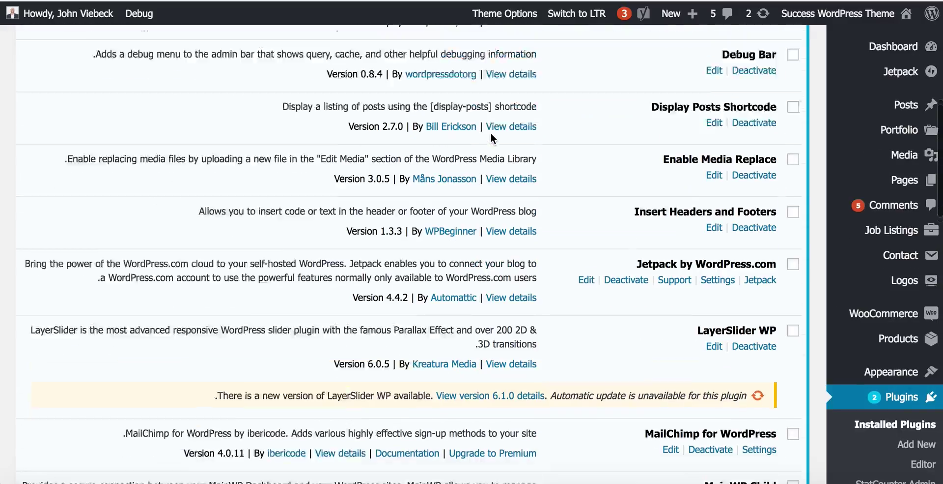
{"action": "scroll", "coordinate": [492, 134], "scroll_direction": "up", "scroll_amount": 5}
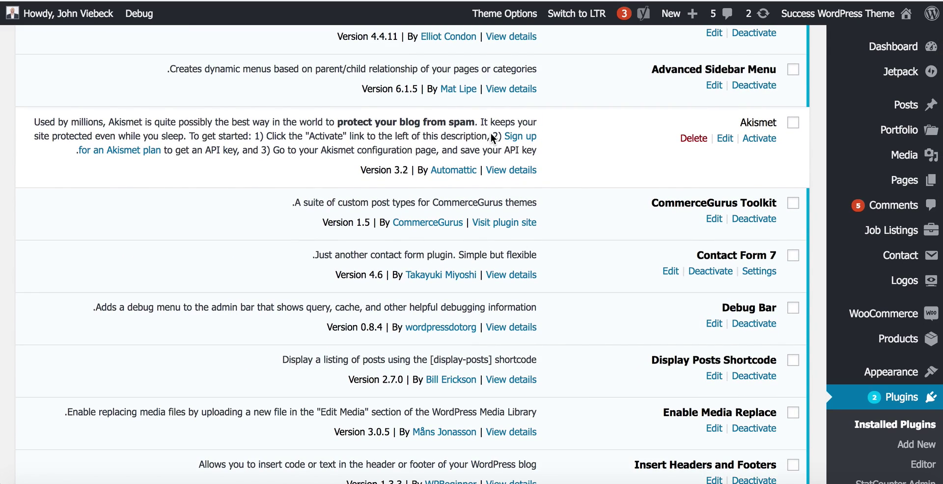
{"action": "scroll", "coordinate": [491, 137], "scroll_direction": "up", "scroll_amount": 3}
{"action": "scroll", "coordinate": [491, 138], "scroll_direction": "down", "scroll_amount": 2}
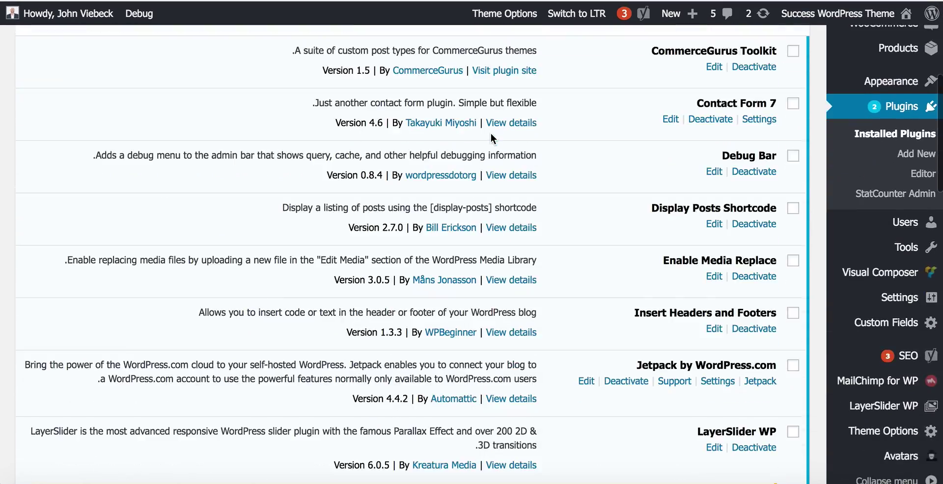
{"action": "scroll", "coordinate": [491, 133], "scroll_direction": "down", "scroll_amount": 18}
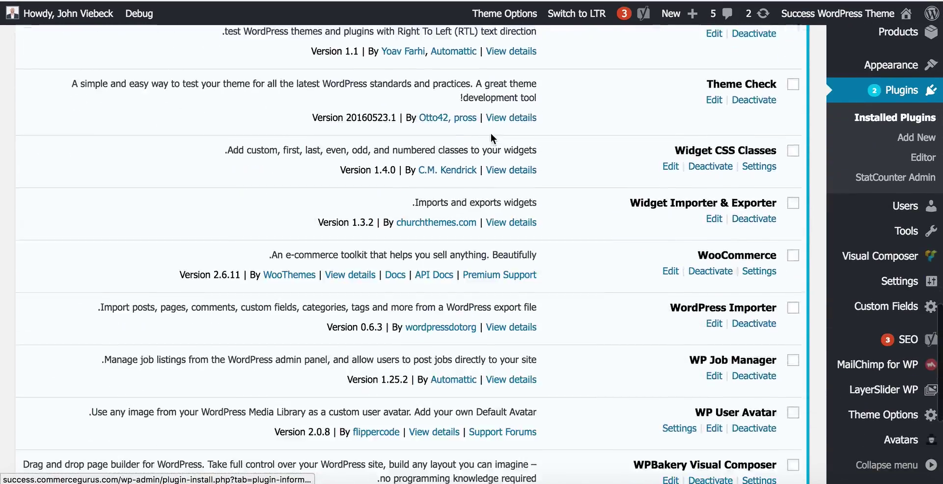
{"action": "scroll", "coordinate": [491, 133], "scroll_direction": "down", "scroll_amount": 5}
{"action": "scroll", "coordinate": [491, 133], "scroll_direction": "up", "scroll_amount": 15}
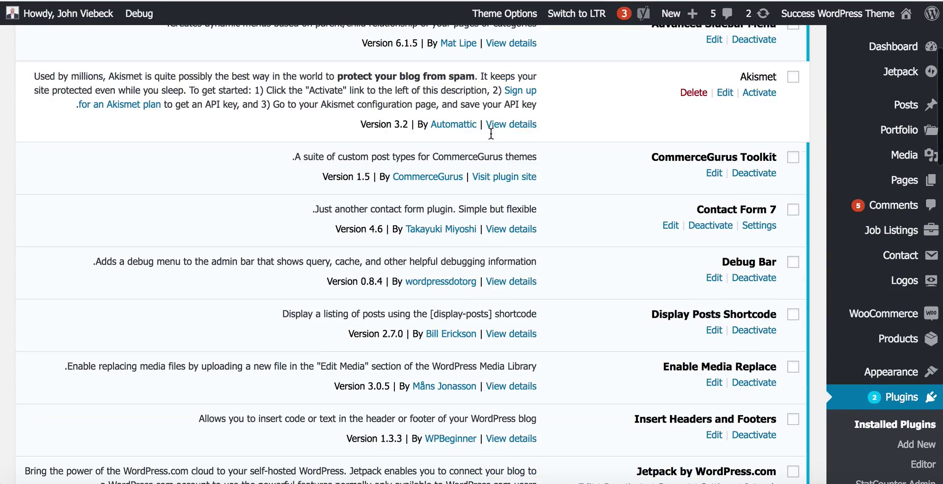
{"action": "scroll", "coordinate": [709, 191], "scroll_direction": "up", "scroll_amount": 4}
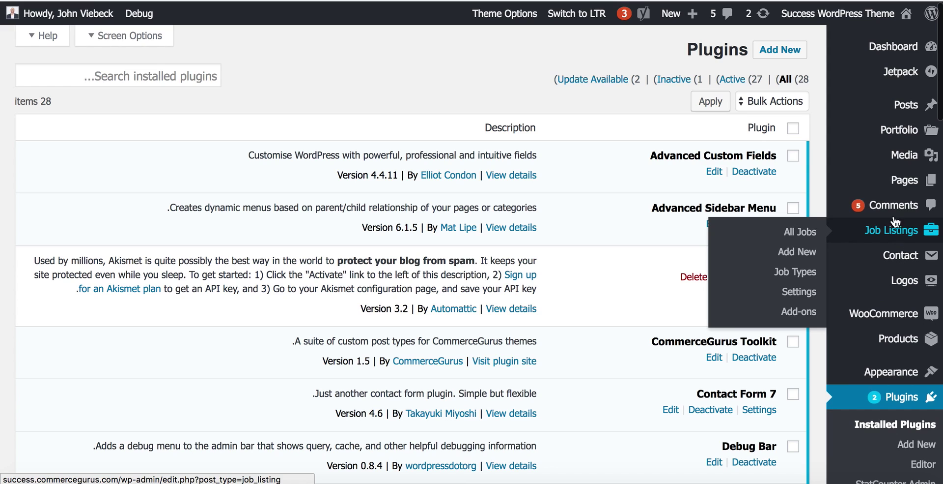
{"action": "scroll", "coordinate": [889, 102], "scroll_direction": "down", "scroll_amount": 2}
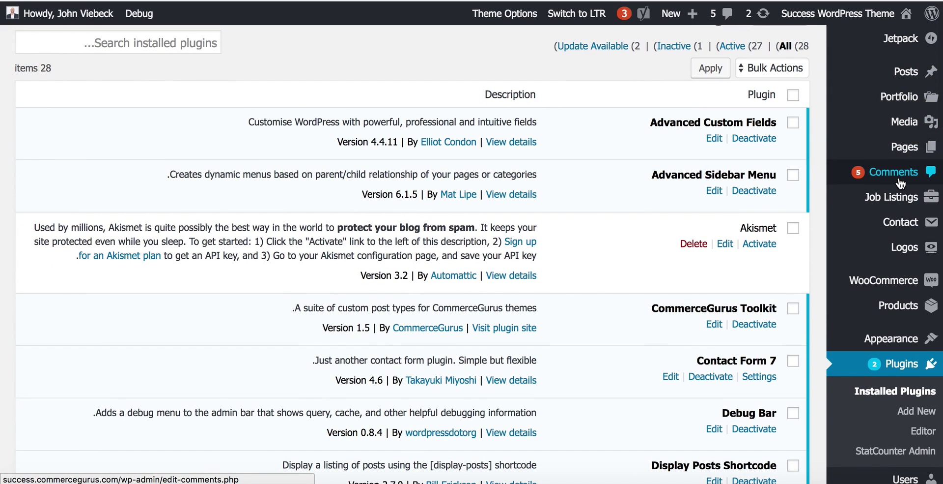
Start a new blank page using Add New under Pages in the sidebar
{"action": "mouse_move", "coordinate": [897, 199]}
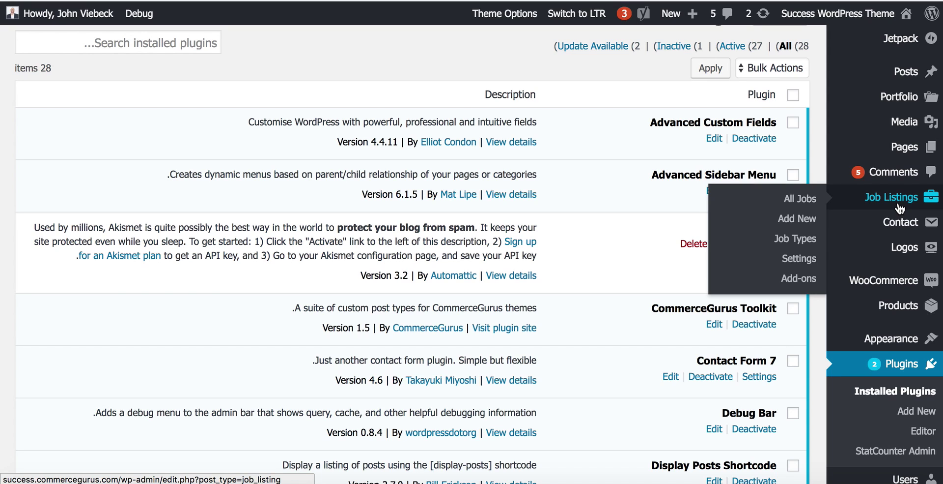
{"action": "scroll", "coordinate": [900, 225], "scroll_direction": "down", "scroll_amount": 5}
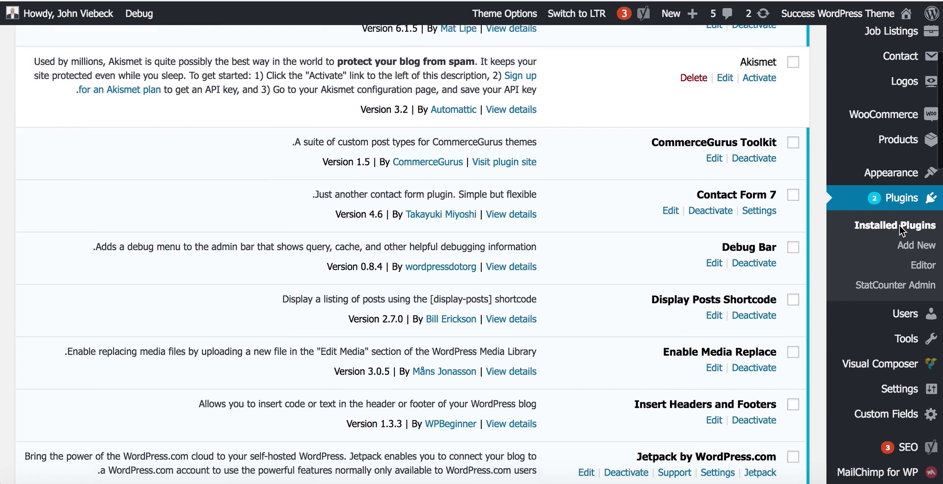
{"action": "scroll", "coordinate": [901, 225], "scroll_direction": "down", "scroll_amount": 3}
{"action": "scroll", "coordinate": [900, 226], "scroll_direction": "up", "scroll_amount": 5}
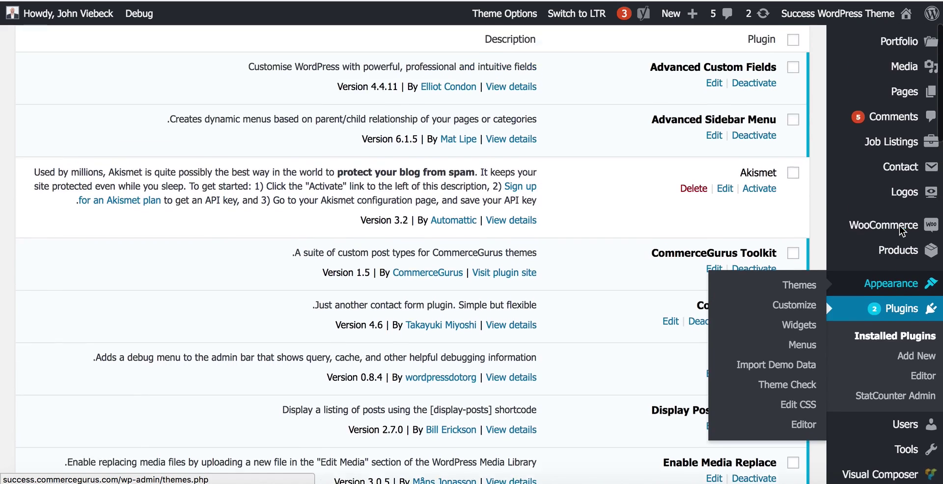
{"action": "scroll", "coordinate": [900, 225], "scroll_direction": "up", "scroll_amount": 2}
{"action": "mouse_move", "coordinate": [900, 225]}
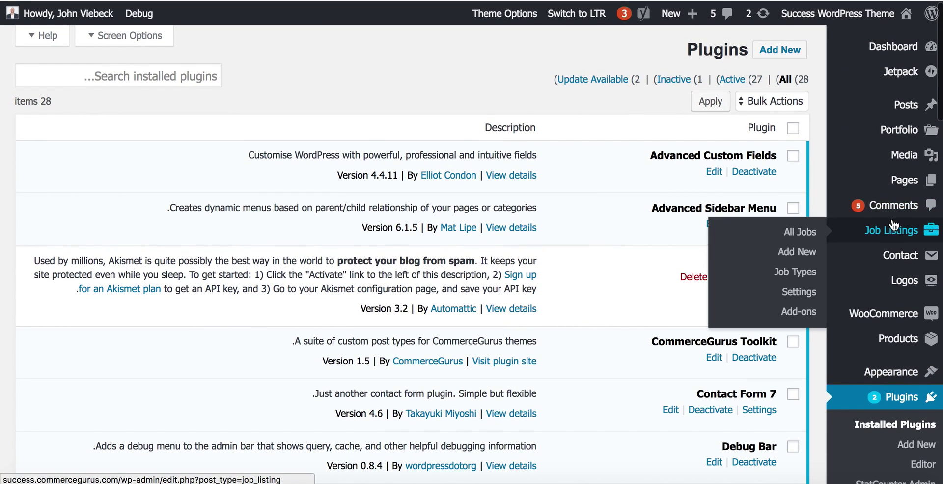
{"action": "mouse_move", "coordinate": [909, 179]}
{"action": "left_click", "coordinate": [792, 203]}
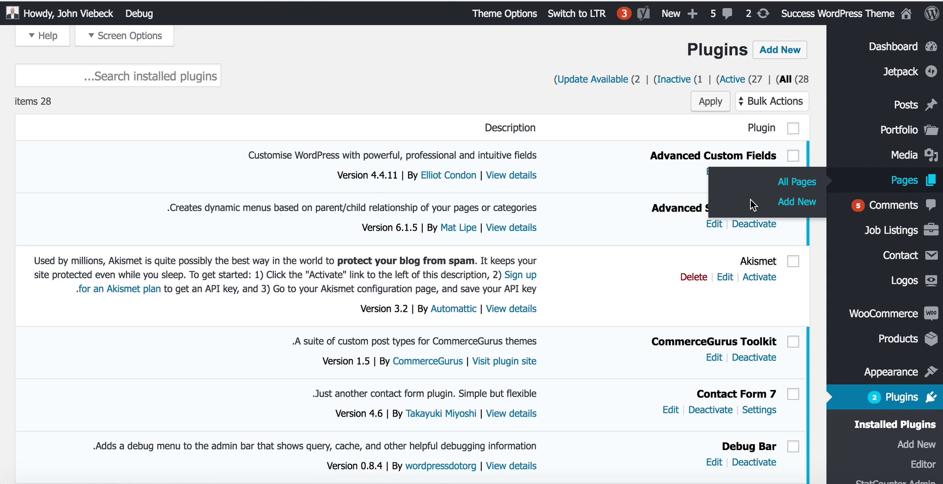
Open and close the Background Gradient Color Left colour picker to preview it
{"action": "scroll", "coordinate": [532, 207], "scroll_direction": "down", "scroll_amount": 2}
{"action": "scroll", "coordinate": [531, 207], "scroll_direction": "down", "scroll_amount": 10}
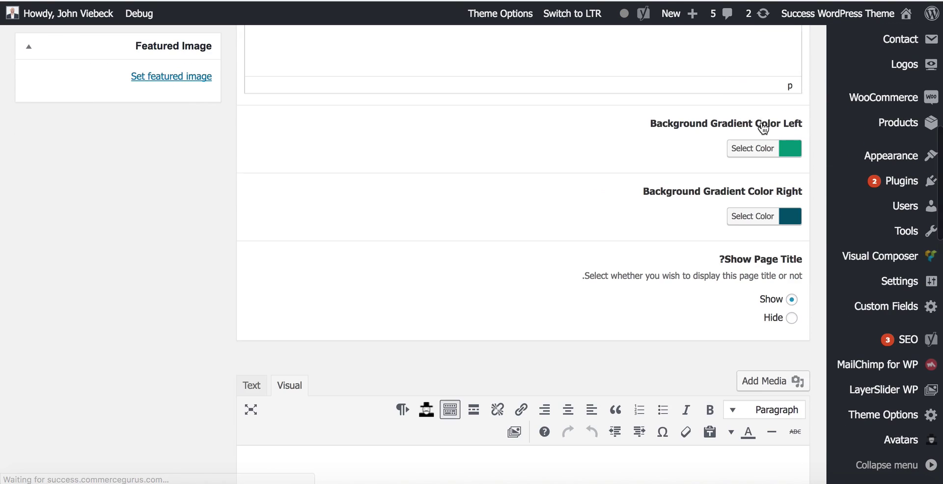
{"action": "left_click", "coordinate": [750, 148]}
{"action": "left_click", "coordinate": [752, 149]}
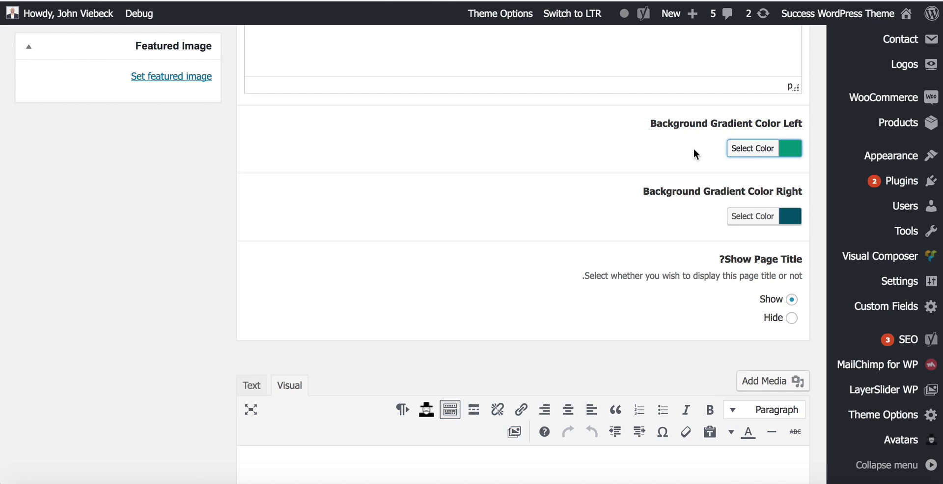
{"action": "scroll", "coordinate": [573, 173], "scroll_direction": "up", "scroll_amount": 12}
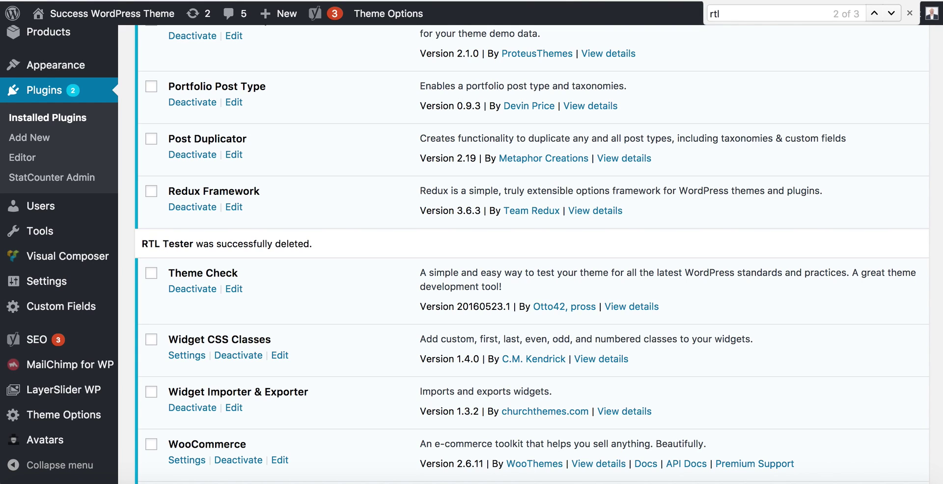
Load the site's home page and scroll through its mirrored contact form, FAQs and service cards
{"action": "key", "text": "Return"}
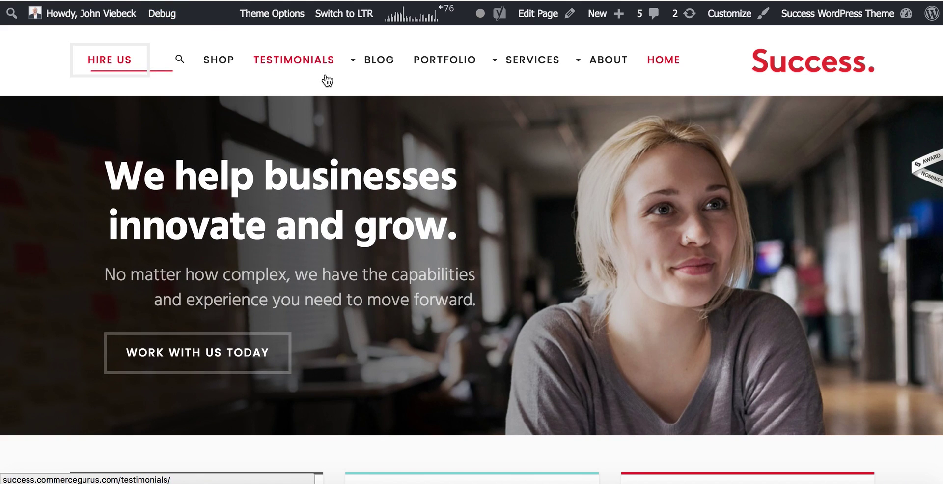
{"action": "scroll", "coordinate": [492, 88], "scroll_direction": "down", "scroll_amount": 3}
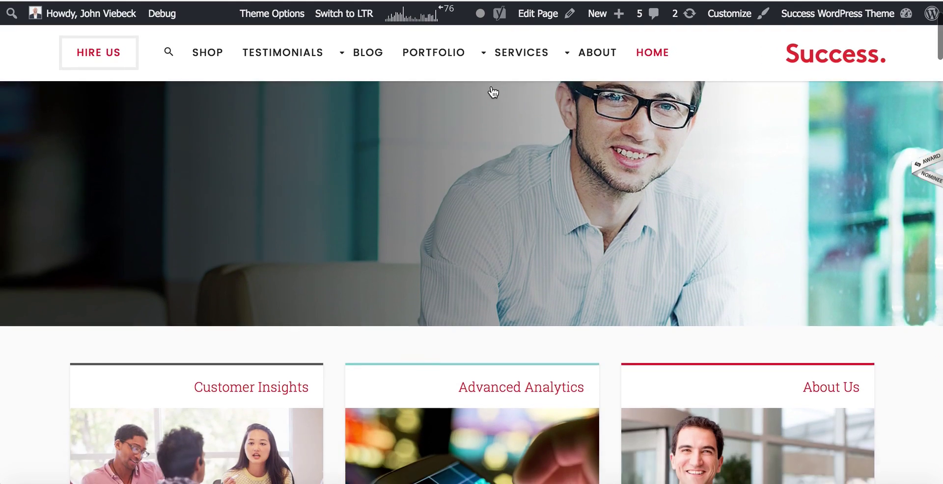
{"action": "scroll", "coordinate": [494, 92], "scroll_direction": "down", "scroll_amount": 15}
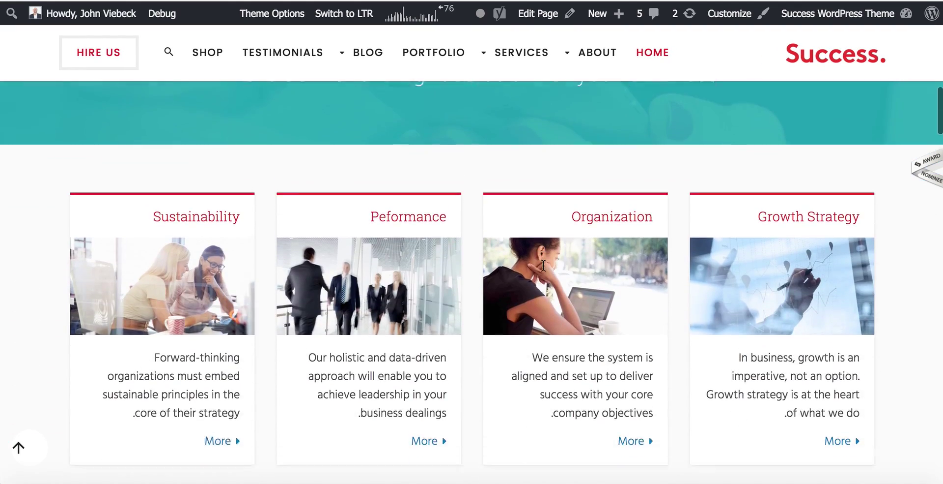
{"action": "scroll", "coordinate": [544, 265], "scroll_direction": "down", "scroll_amount": 10}
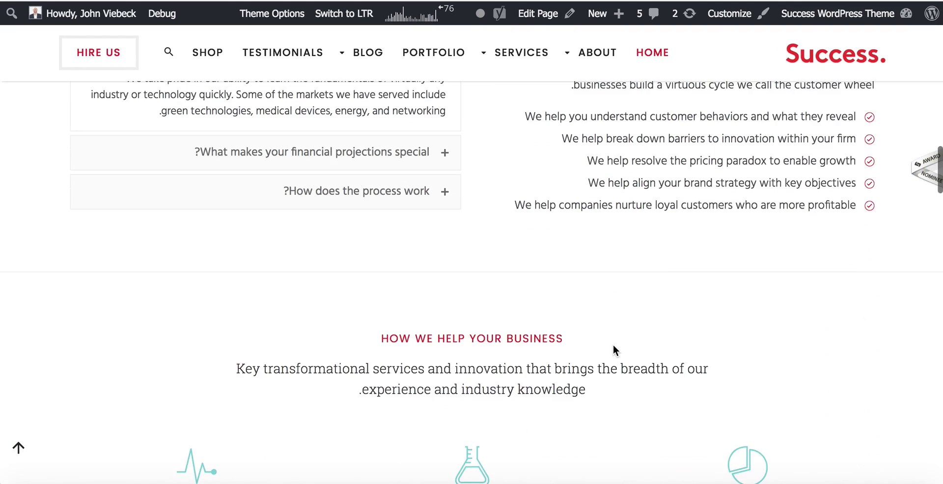
{"action": "scroll", "coordinate": [613, 350], "scroll_direction": "up", "scroll_amount": 5}
{"action": "scroll", "coordinate": [615, 331], "scroll_direction": "down", "scroll_amount": 12}
{"action": "scroll", "coordinate": [532, 322], "scroll_direction": "down", "scroll_amount": 1}
{"action": "scroll", "coordinate": [533, 325], "scroll_direction": "up", "scroll_amount": 2}
{"action": "scroll", "coordinate": [495, 248], "scroll_direction": "down", "scroll_amount": 13}
{"action": "scroll", "coordinate": [495, 246], "scroll_direction": "down", "scroll_amount": 9}
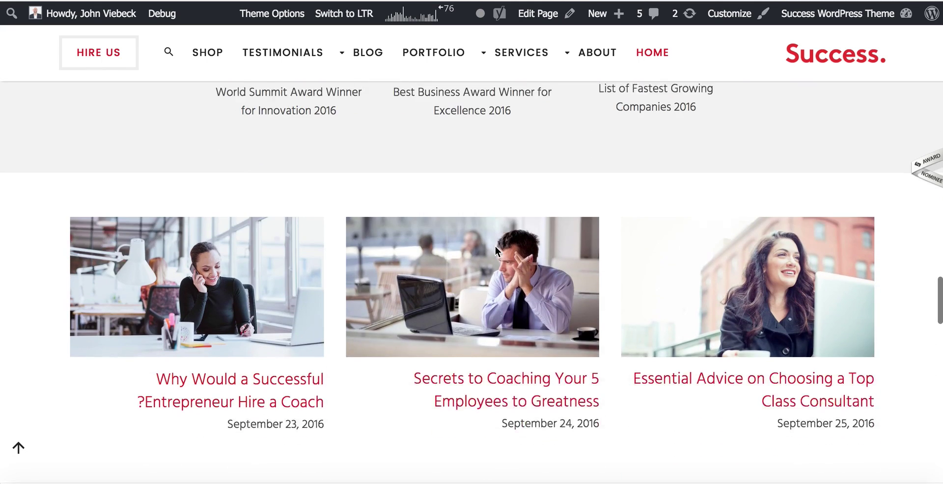
{"action": "scroll", "coordinate": [495, 245], "scroll_direction": "down", "scroll_amount": 9}
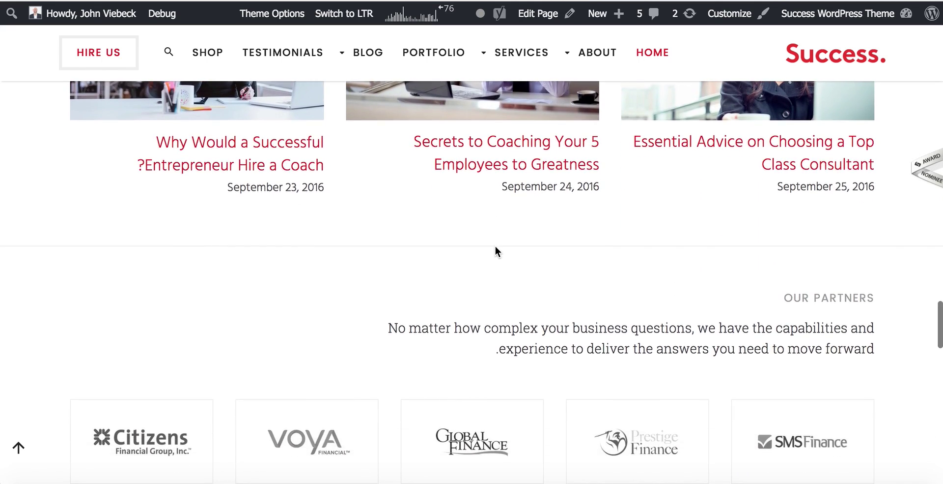
{"action": "scroll", "coordinate": [496, 246], "scroll_direction": "down", "scroll_amount": 5}
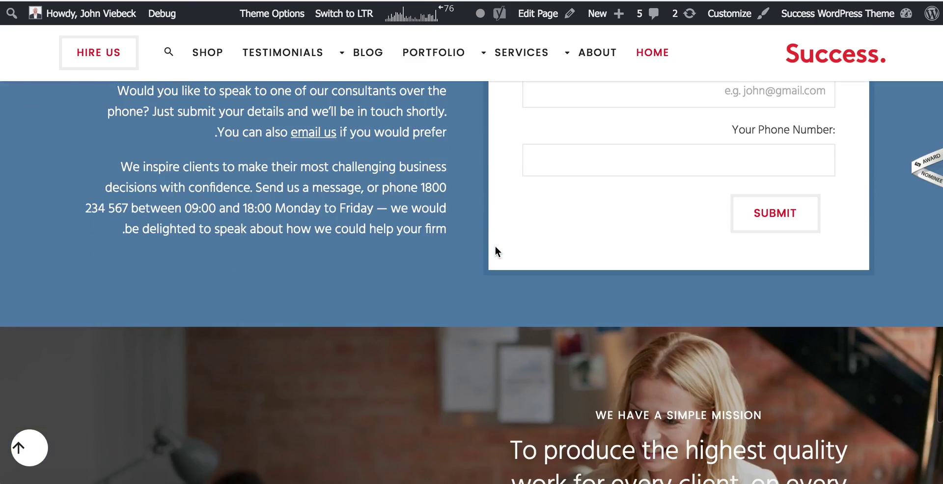
{"action": "scroll", "coordinate": [495, 245], "scroll_direction": "up", "scroll_amount": 3}
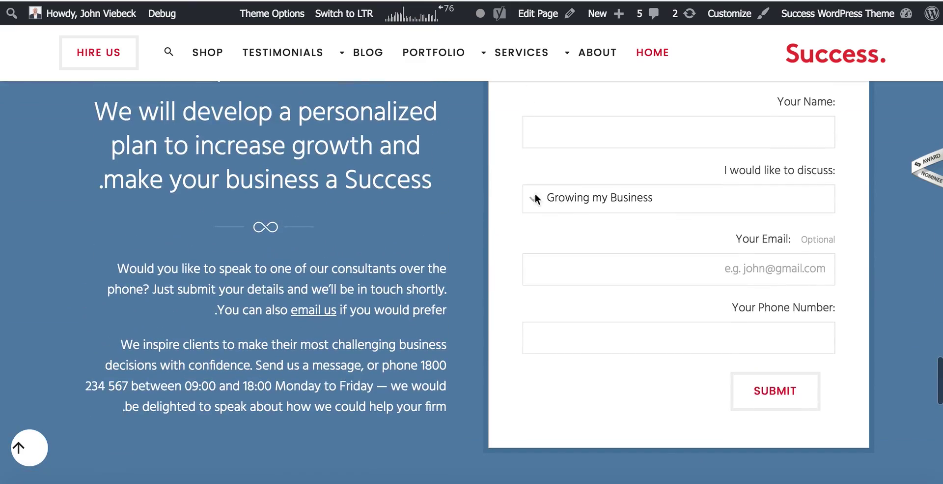
{"action": "scroll", "coordinate": [410, 180], "scroll_direction": "up", "scroll_amount": 15}
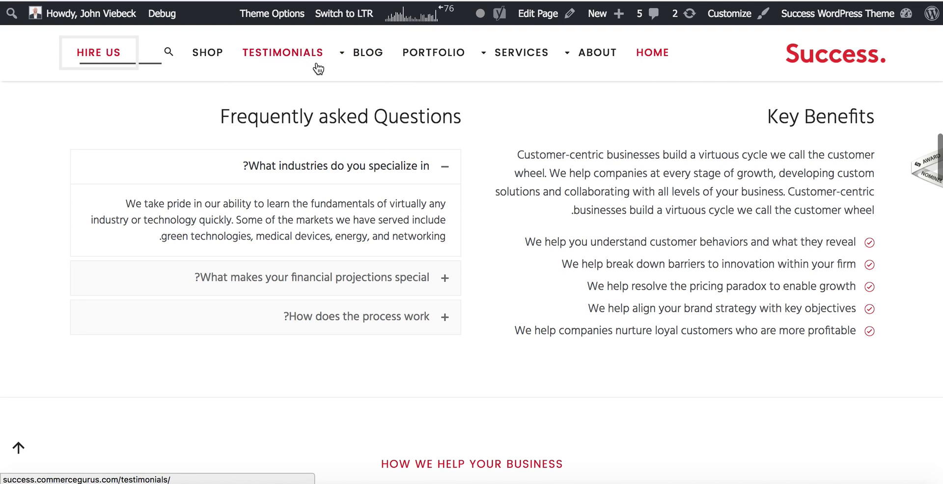
{"action": "scroll", "coordinate": [407, 118], "scroll_direction": "up", "scroll_amount": 6}
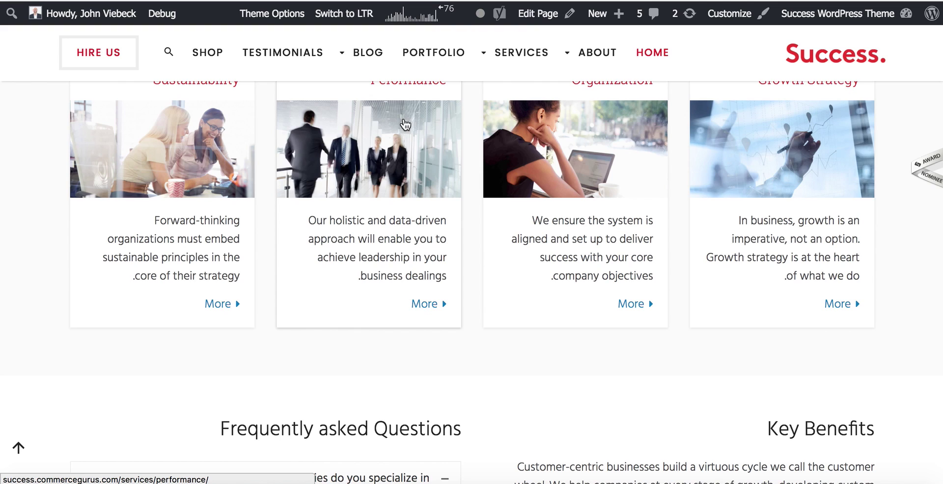
Switch the site back to left-to-right with 'Switch to LTR' in the admin bar
{"action": "left_click", "coordinate": [353, 13]}
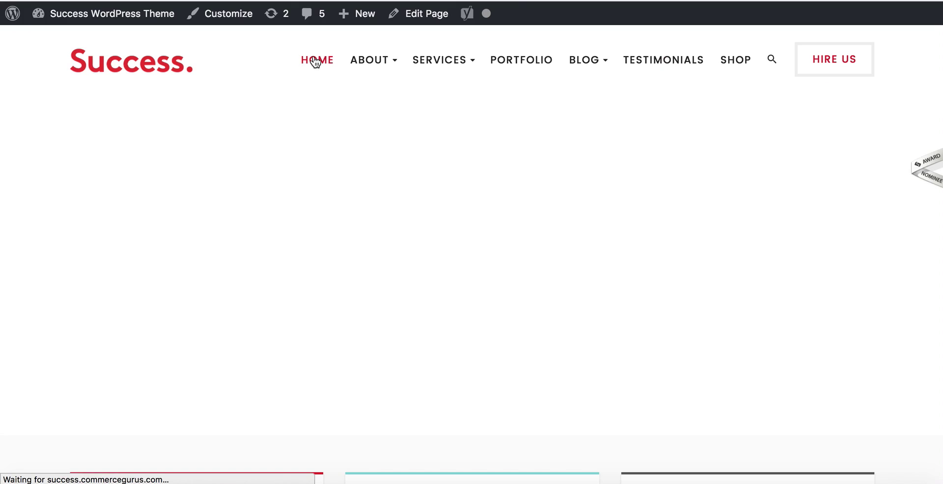
{"action": "scroll", "coordinate": [322, 160], "scroll_direction": "down", "scroll_amount": 15}
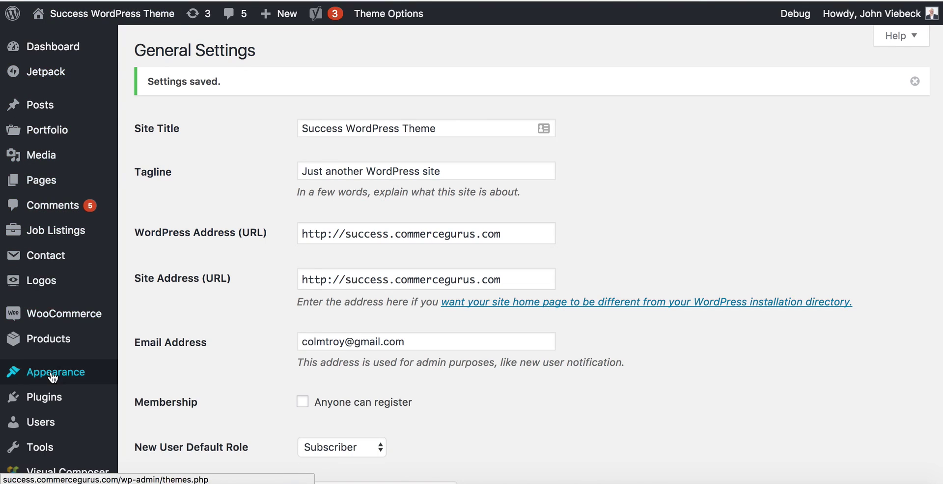
In Installed Plugins, find RTL Tester with a 'rtl' page search and deactivate it
{"action": "left_click", "coordinate": [58, 399]}
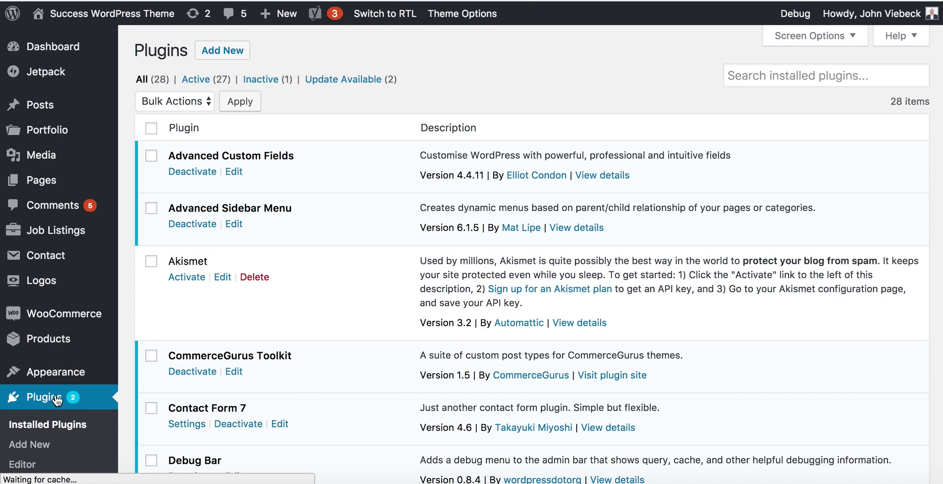
{"action": "scroll", "coordinate": [219, 305], "scroll_direction": "down", "scroll_amount": 15}
{"action": "scroll", "coordinate": [219, 305], "scroll_direction": "down", "scroll_amount": 7}
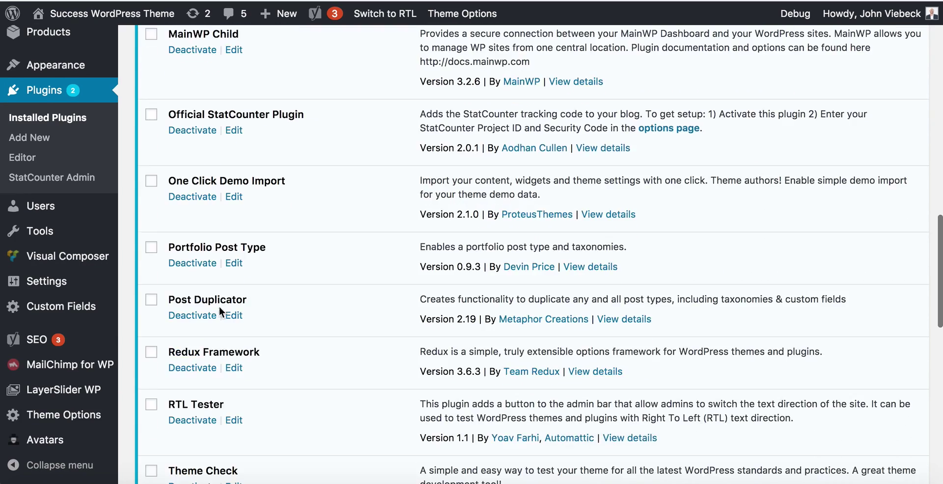
{"action": "key", "text": "super+f"}
{"action": "type", "text": "rtl"}
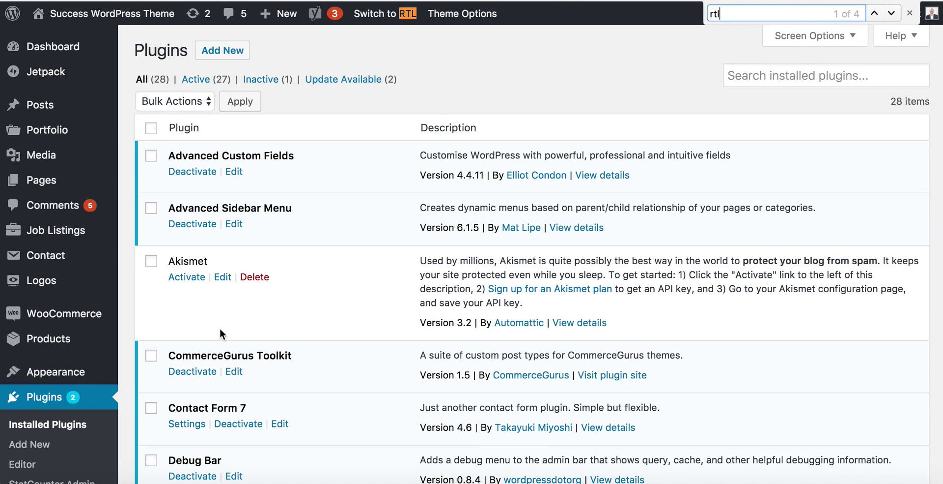
{"action": "key", "text": "Return"}
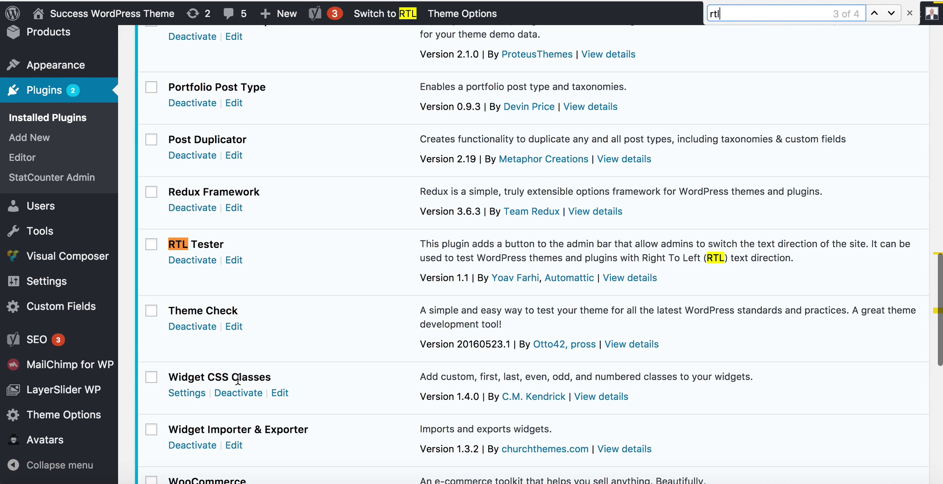
{"action": "left_click", "coordinate": [202, 261]}
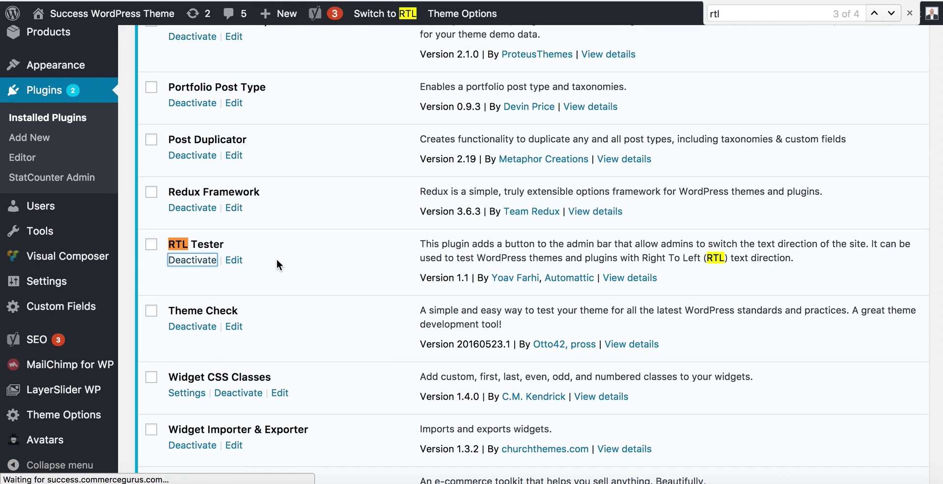
Delete RTL Tester and confirm the deletion
{"action": "scroll", "coordinate": [277, 261], "scroll_direction": "down", "scroll_amount": 1}
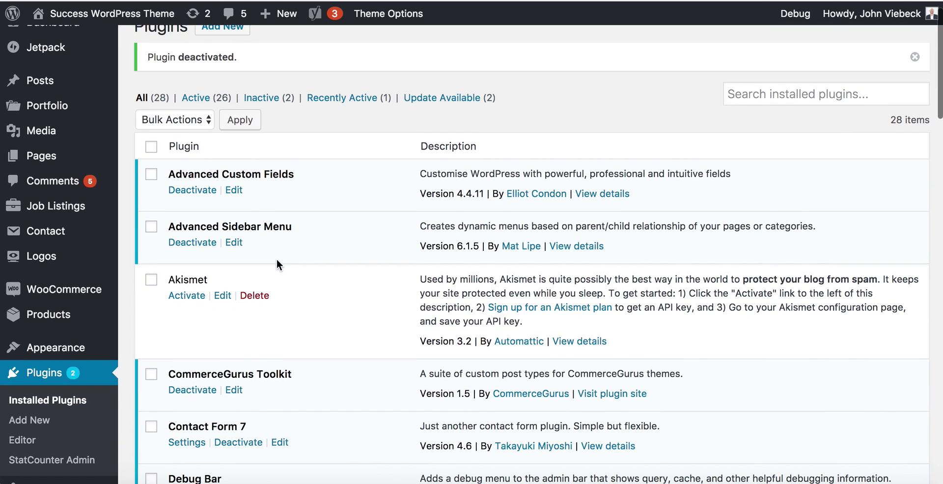
{"action": "key", "text": "super+f"}
{"action": "type", "text": "rtl t"}
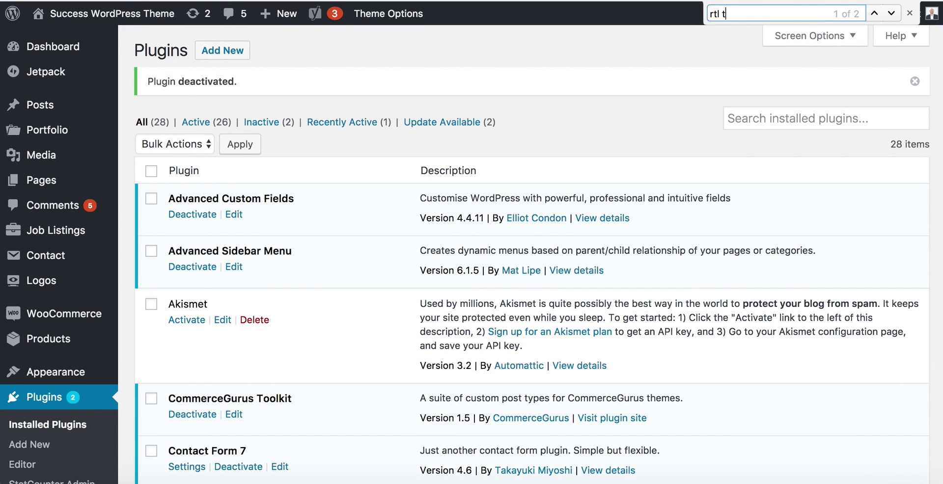
{"action": "key", "text": "Return"}
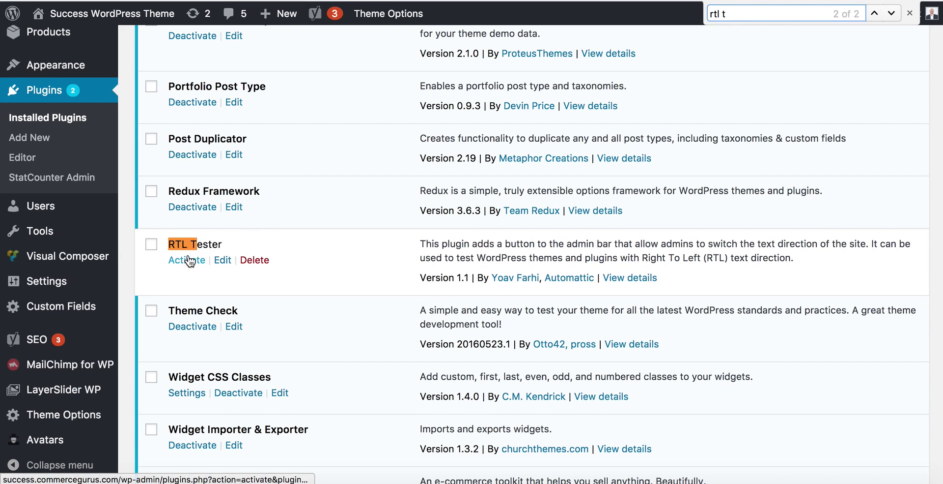
{"action": "left_click", "coordinate": [250, 261]}
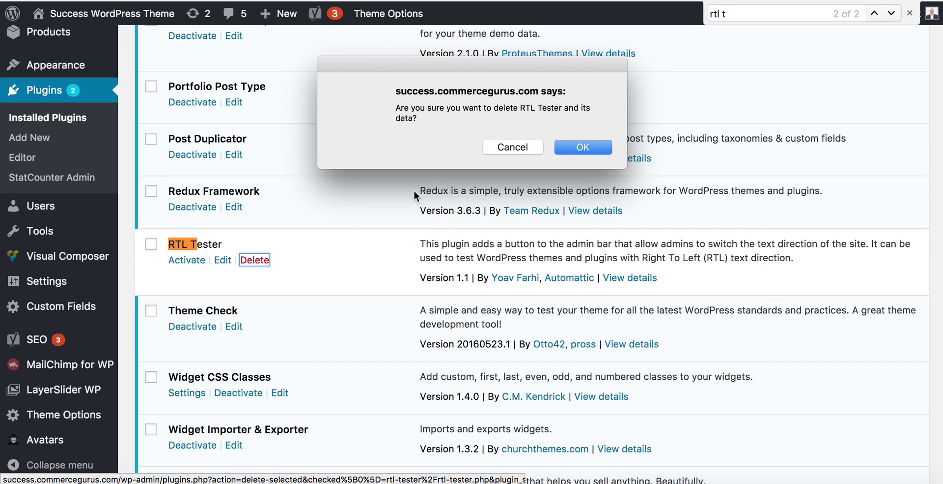
{"action": "left_click", "coordinate": [584, 149]}
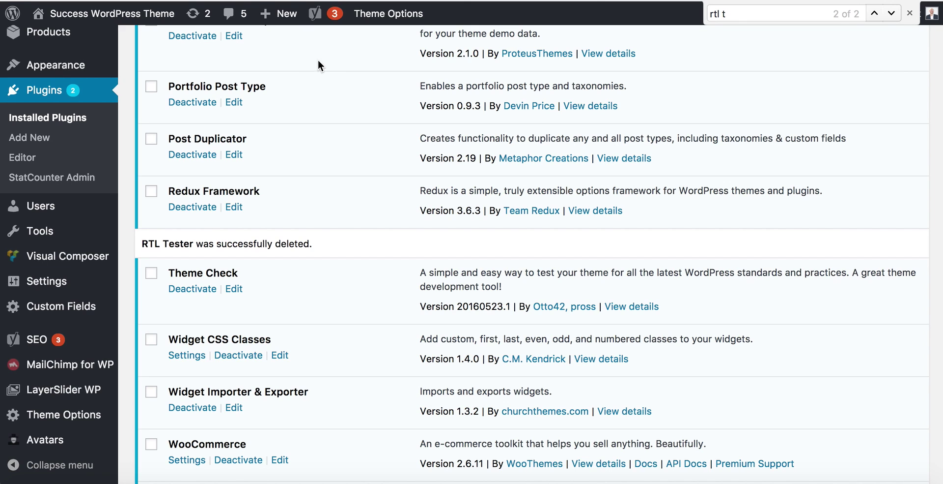
{"action": "scroll", "coordinate": [376, 217], "scroll_direction": "down", "scroll_amount": 4}
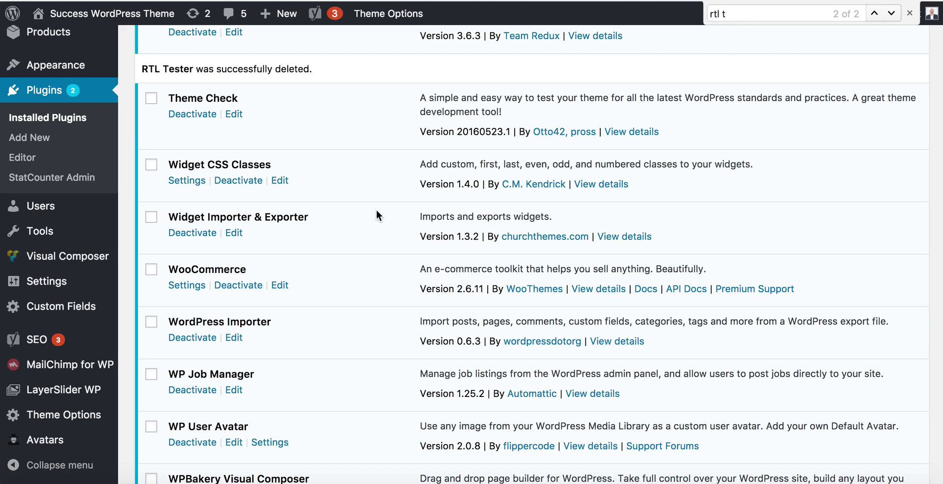
{"action": "scroll", "coordinate": [378, 210], "scroll_direction": "up", "scroll_amount": 2}
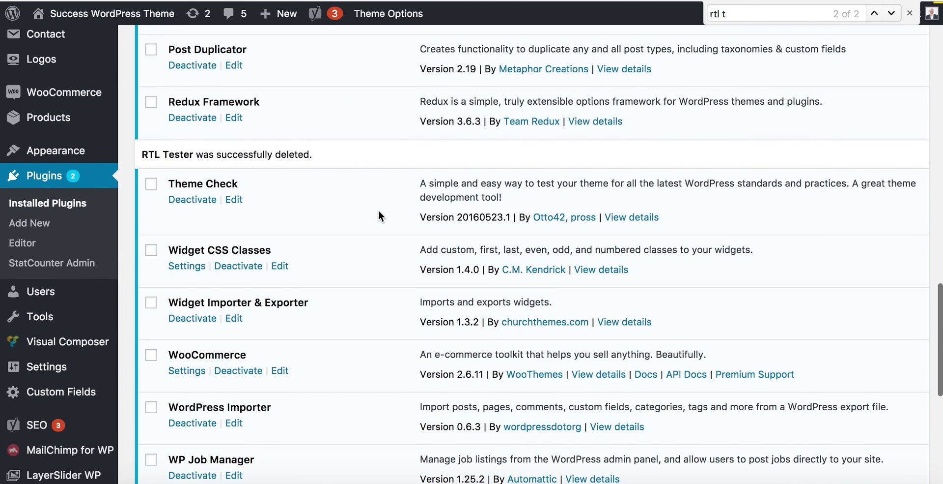
{"action": "scroll", "coordinate": [378, 210], "scroll_direction": "up", "scroll_amount": 4}
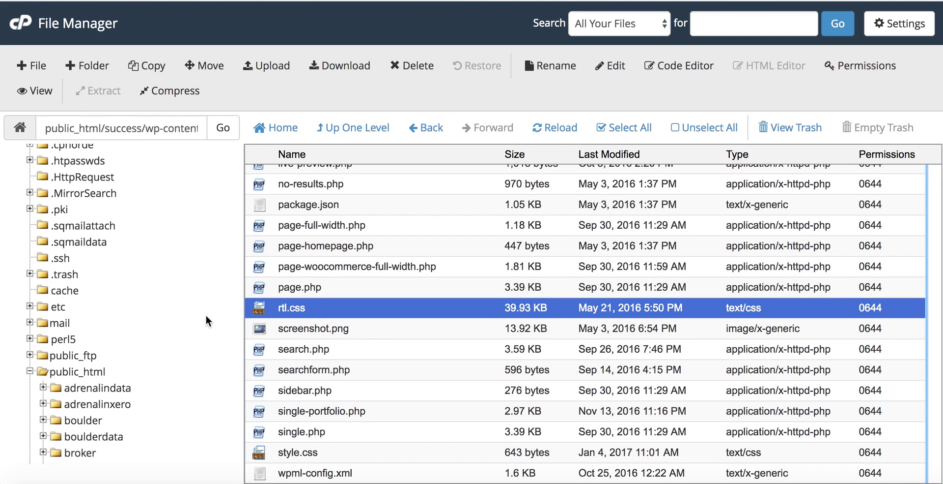
Go up to public_html/success and open wp-config.php for editing
{"action": "left_click", "coordinate": [358, 130]}
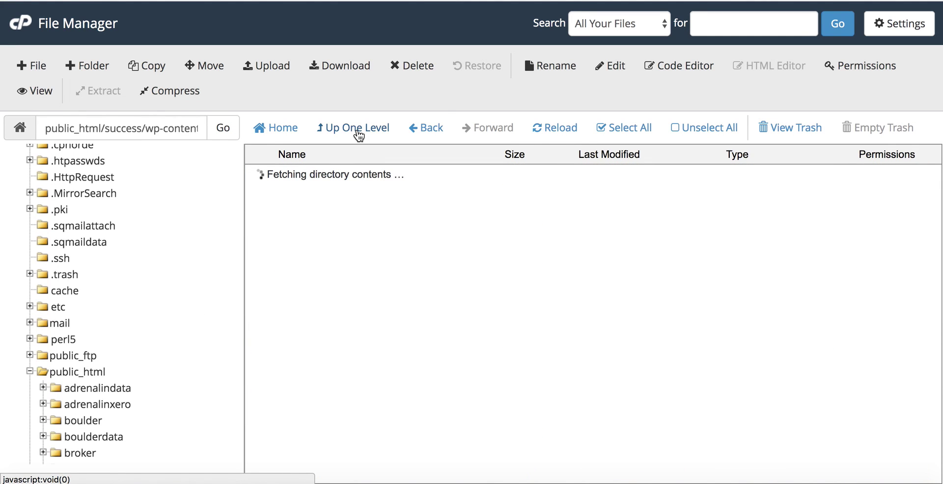
{"action": "left_click", "coordinate": [357, 128]}
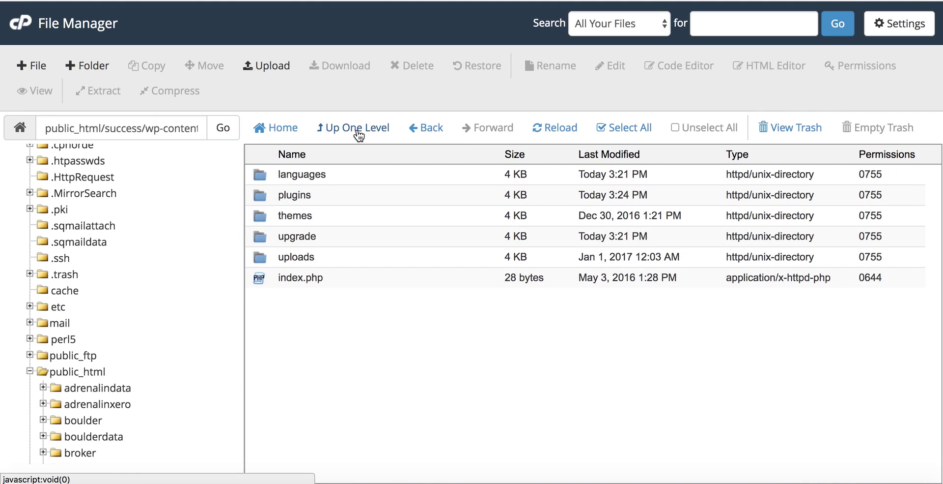
{"action": "left_click", "coordinate": [358, 129]}
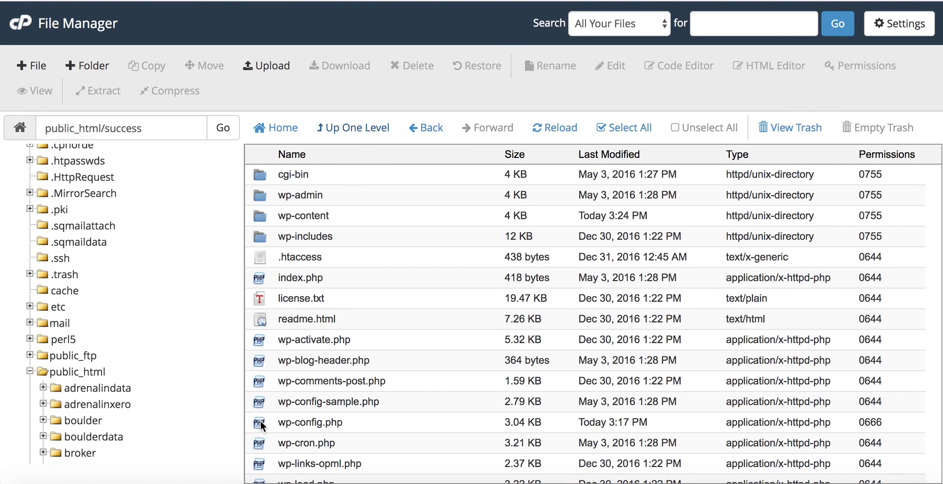
{"action": "left_click", "coordinate": [260, 421]}
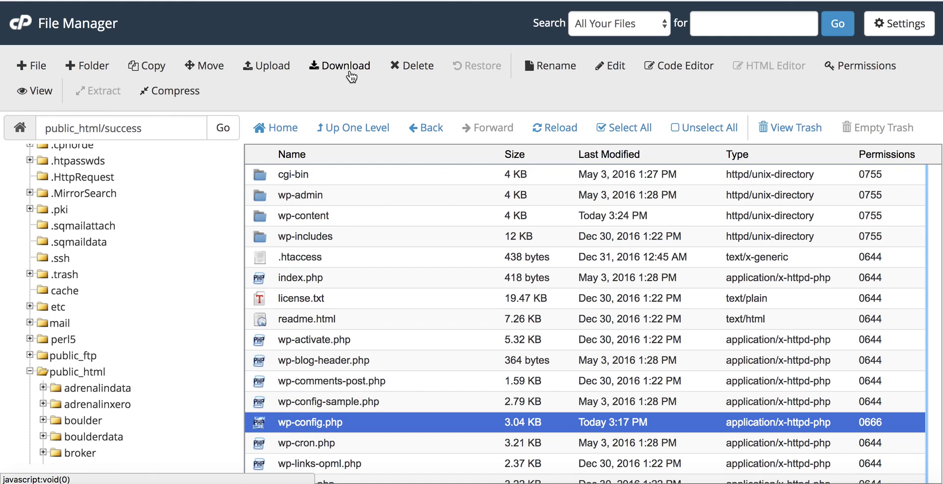
{"action": "left_click", "coordinate": [611, 66]}
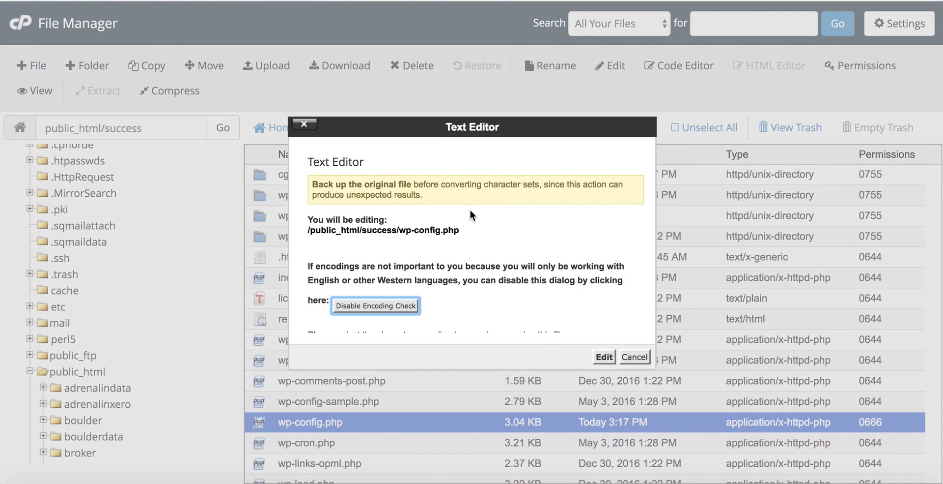
Open wp-config.php in the text editor and copy the prepared define( 'WPLANG', 'ar' ); line
{"action": "left_click", "coordinate": [604, 355]}
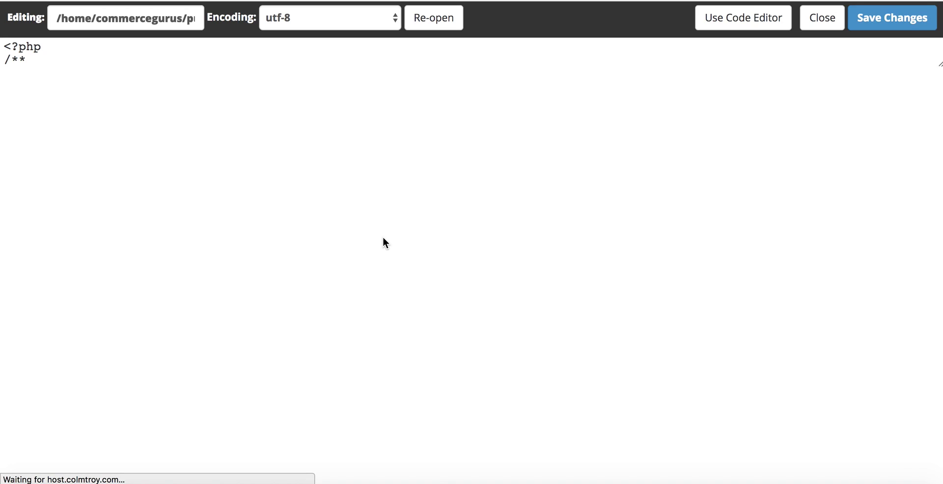
{"action": "scroll", "coordinate": [352, 276], "scroll_direction": "down", "scroll_amount": 4}
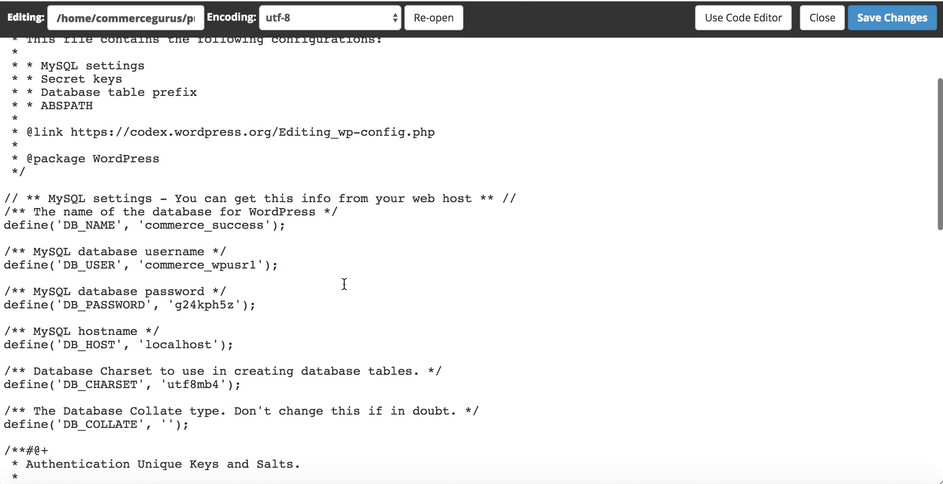
{"action": "scroll", "coordinate": [344, 284], "scroll_direction": "down", "scroll_amount": 3}
{"action": "key", "text": "super+Tab"}
{"action": "key", "text": "super+Tab"}
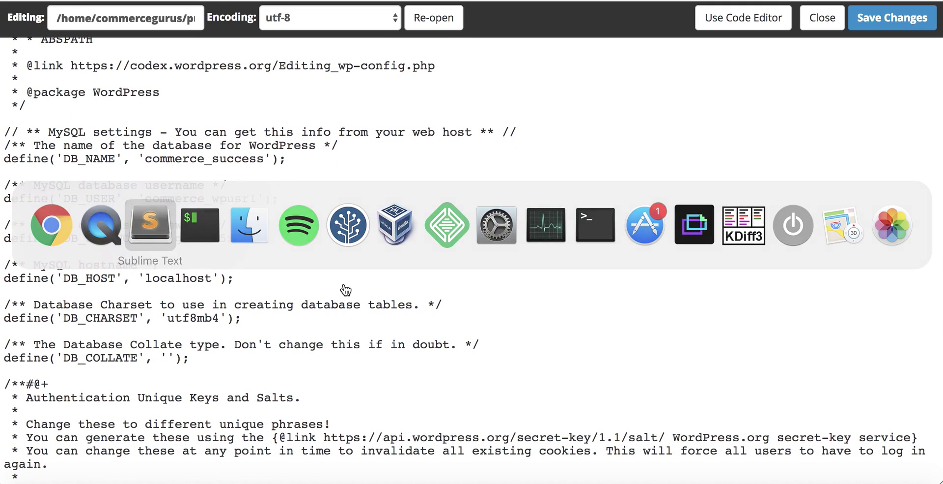
{"action": "key", "text": "super+a"}
{"action": "key", "text": "super+c"}
{"action": "key", "text": "super+Tab"}
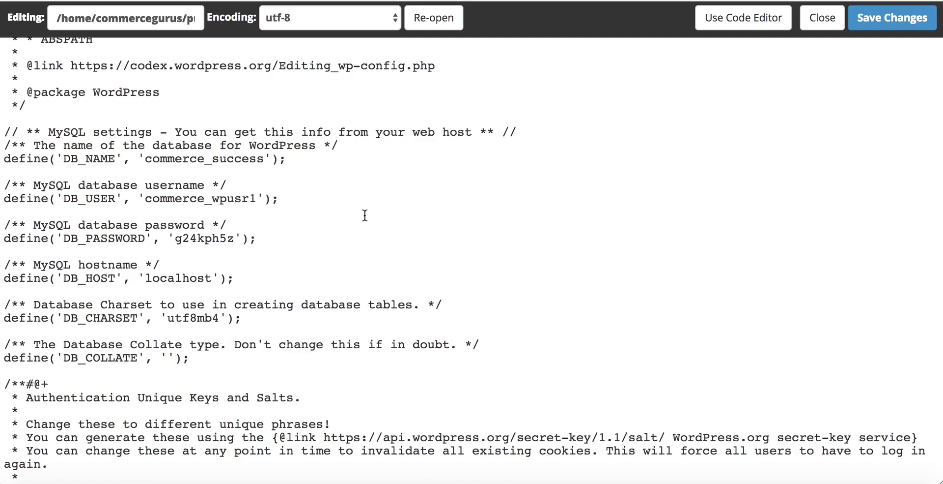
Paste the WPLANG line below $table_prefix with a blank line above it, and save
{"action": "scroll", "coordinate": [309, 197], "scroll_direction": "down", "scroll_amount": 10}
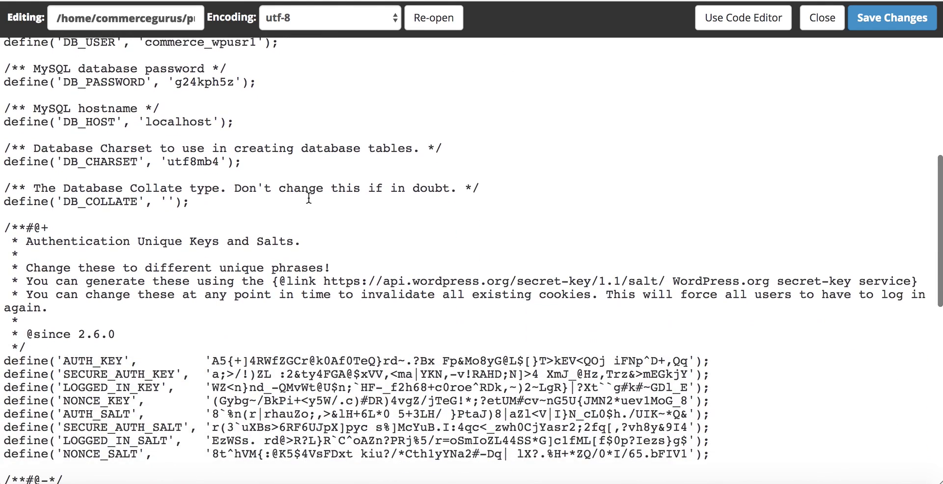
{"action": "left_click", "coordinate": [266, 303]}
{"action": "key", "text": "Return"}
{"action": "key", "text": "super+v"}
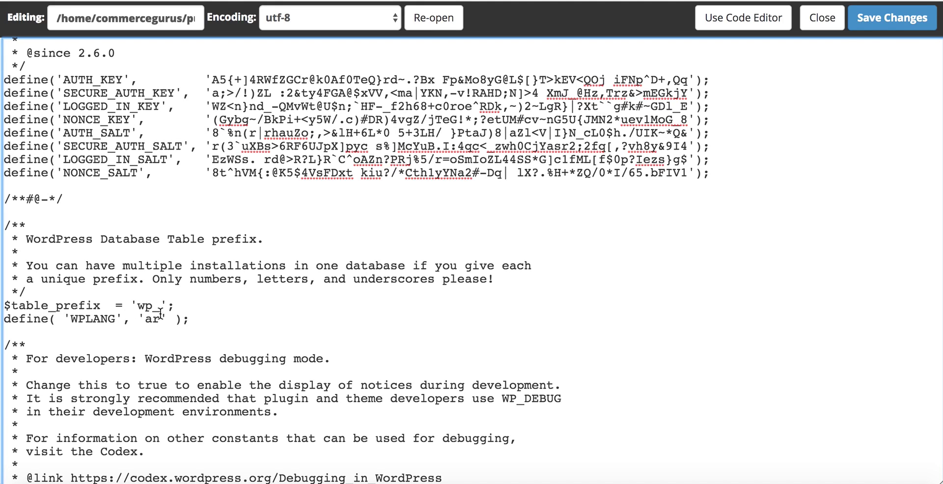
{"action": "left_click", "coordinate": [202, 305]}
{"action": "key", "text": "Return"}
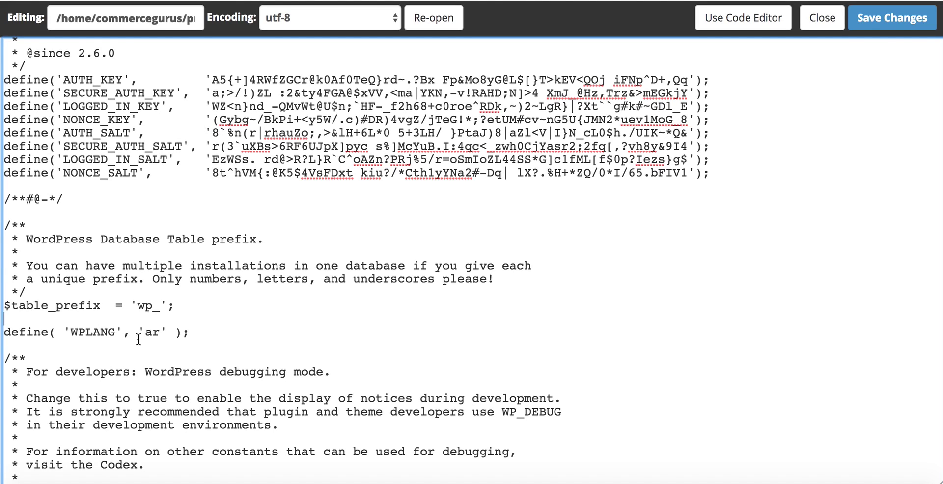
{"action": "left_click_drag", "start_coordinate": [157, 333], "coordinate": [148, 331]}
{"action": "left_click", "coordinate": [254, 331]}
{"action": "left_click_drag", "start_coordinate": [161, 333], "coordinate": [138, 333]}
{"action": "left_click", "coordinate": [153, 334]}
{"action": "key", "text": "Right"}
{"action": "left_click", "coordinate": [908, 24]}
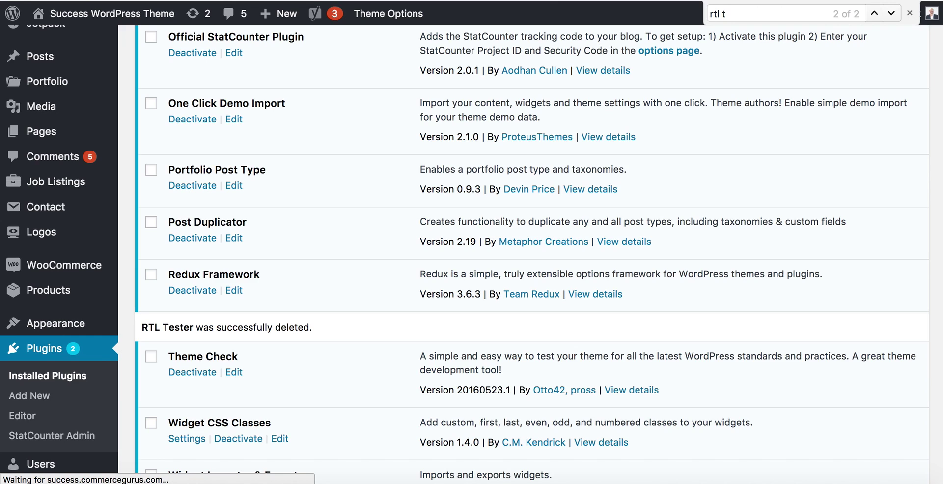
Close the in-page search and go to the General settings page
{"action": "key", "text": "Escape"}
{"action": "scroll", "coordinate": [471, 246], "scroll_direction": "down", "scroll_amount": 2}
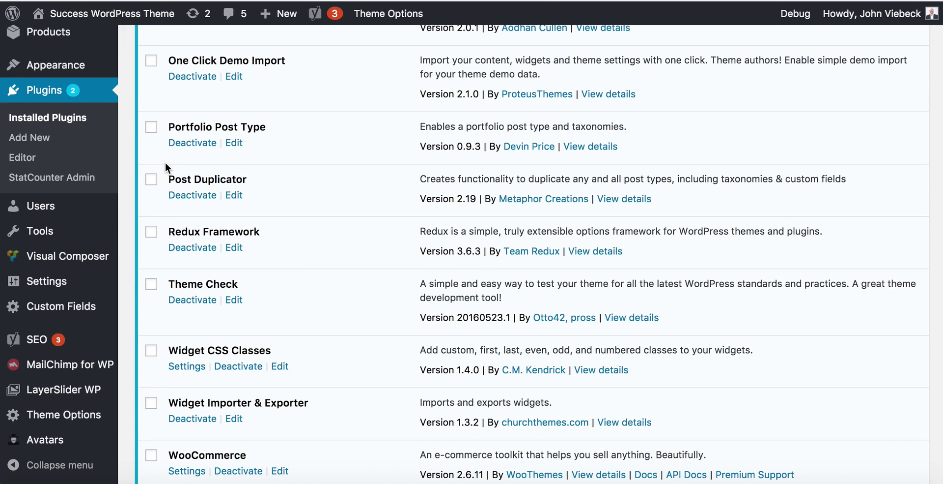
{"action": "scroll", "coordinate": [166, 162], "scroll_direction": "down", "scroll_amount": 10}
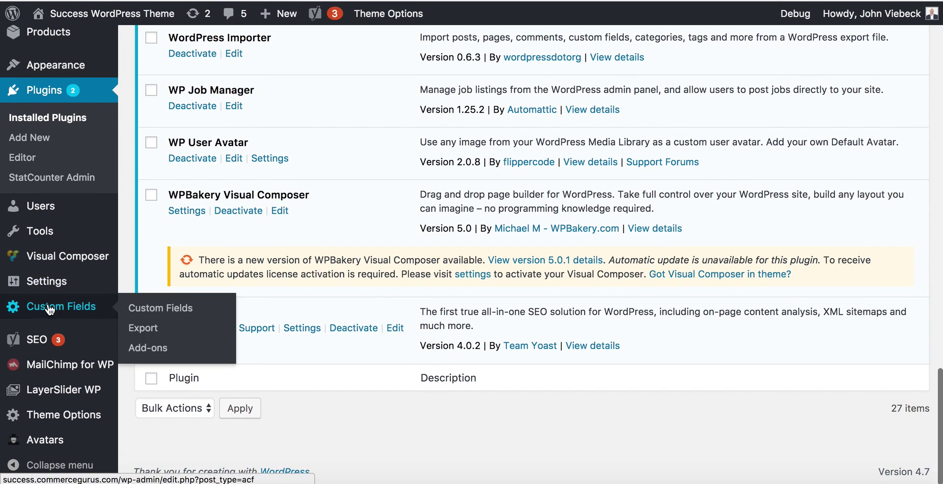
{"action": "mouse_move", "coordinate": [40, 277]}
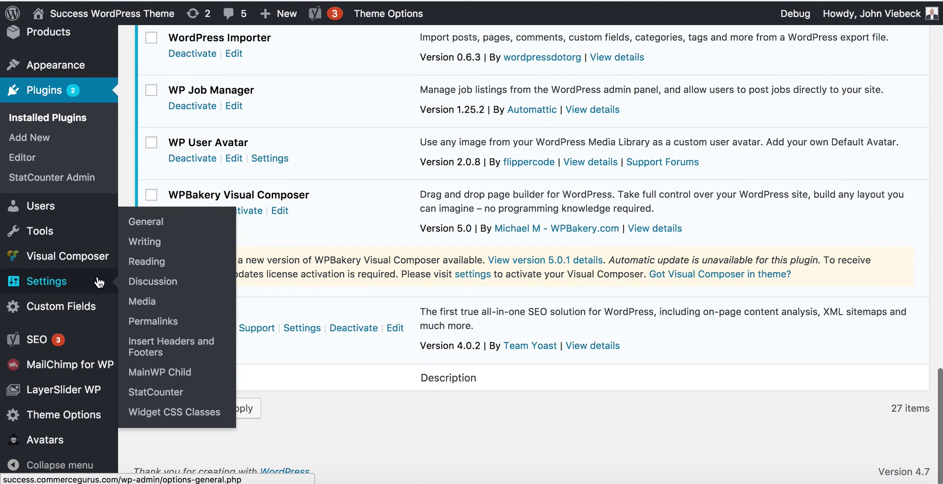
{"action": "left_click", "coordinate": [159, 227]}
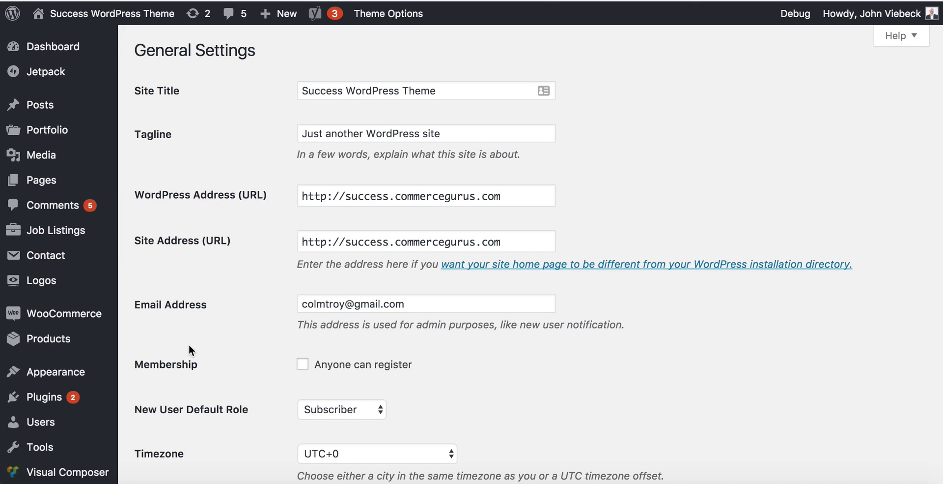
Set Site Language to Arabic (العربية) and save the changes
{"action": "scroll", "coordinate": [190, 349], "scroll_direction": "down", "scroll_amount": 10}
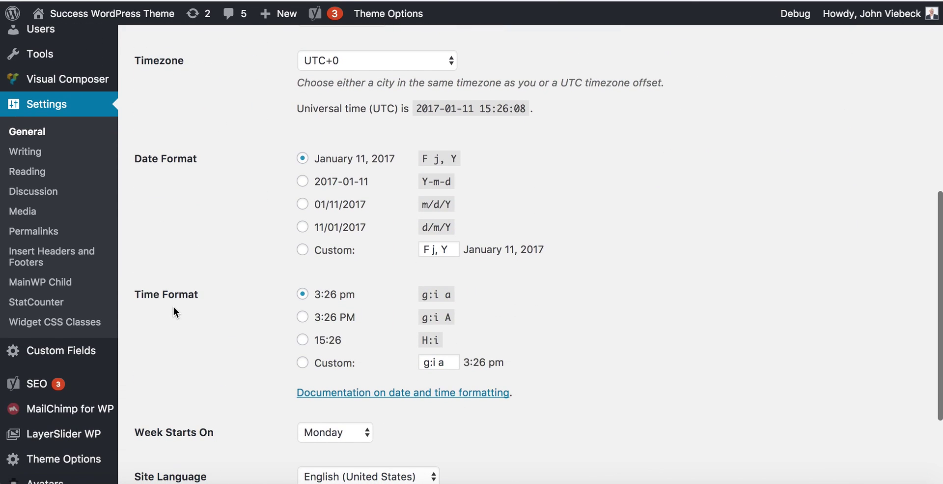
{"action": "scroll", "coordinate": [173, 306], "scroll_direction": "down", "scroll_amount": 3}
{"action": "left_click", "coordinate": [356, 343]}
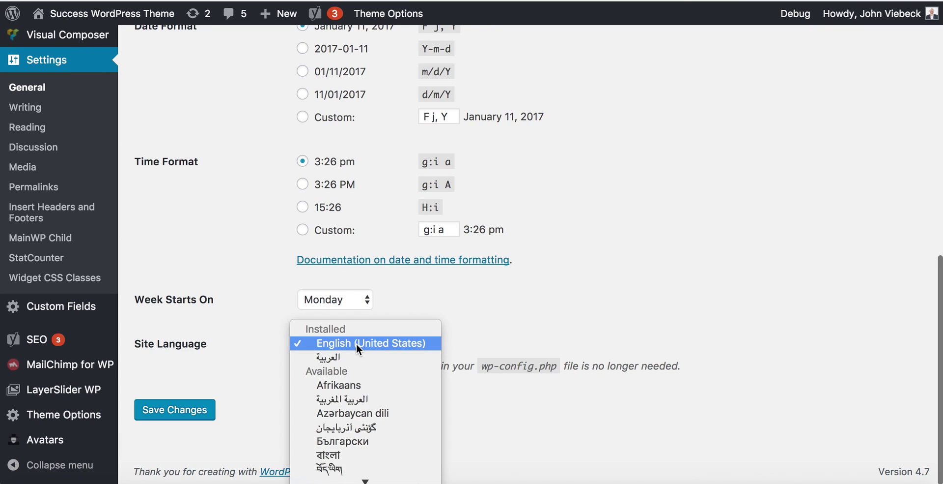
{"action": "left_click", "coordinate": [353, 356]}
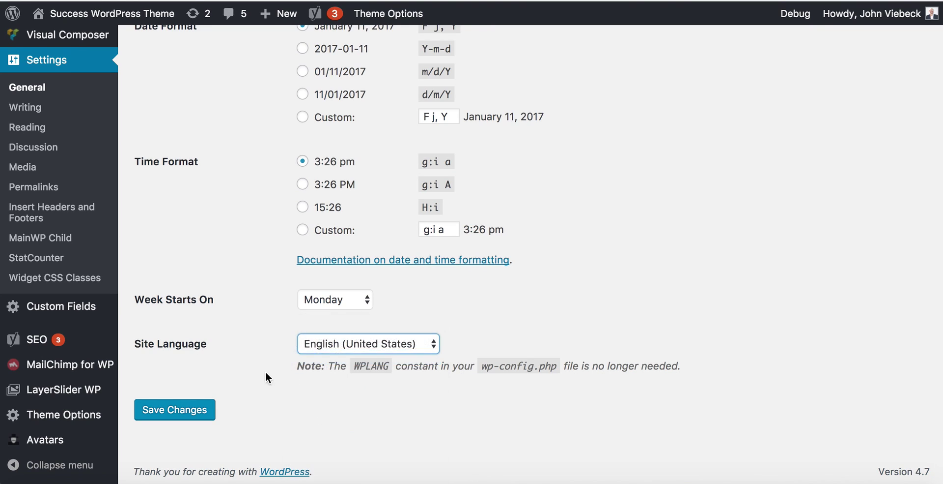
{"action": "left_click", "coordinate": [178, 411]}
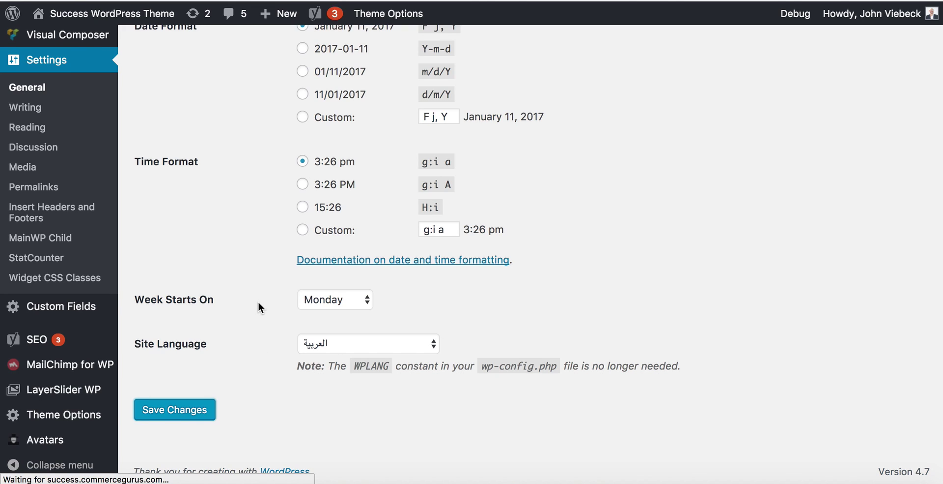
Load the site's front page and scroll through it to confirm the right-to-left layout
{"action": "scroll", "coordinate": [483, 264], "scroll_direction": "down", "scroll_amount": 5}
{"action": "scroll", "coordinate": [483, 265], "scroll_direction": "down", "scroll_amount": 3}
{"action": "scroll", "coordinate": [481, 255], "scroll_direction": "up", "scroll_amount": 15}
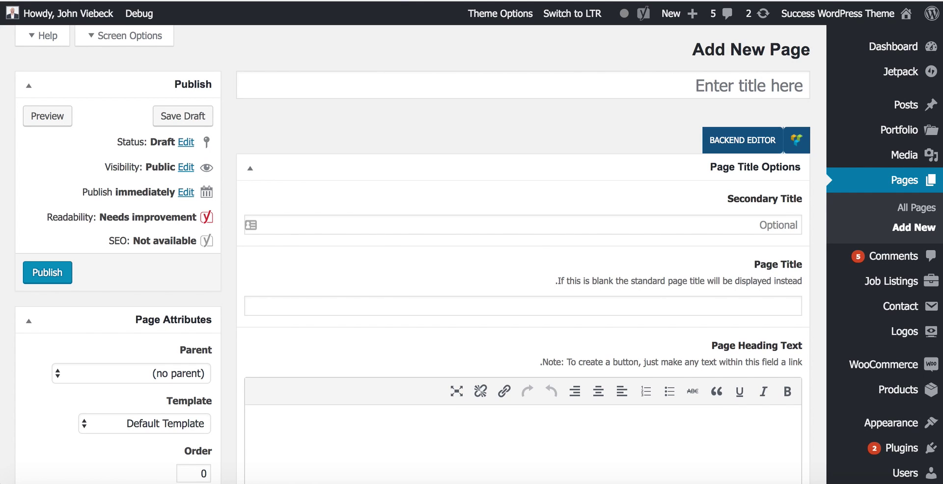
{"action": "key", "text": "Return"}
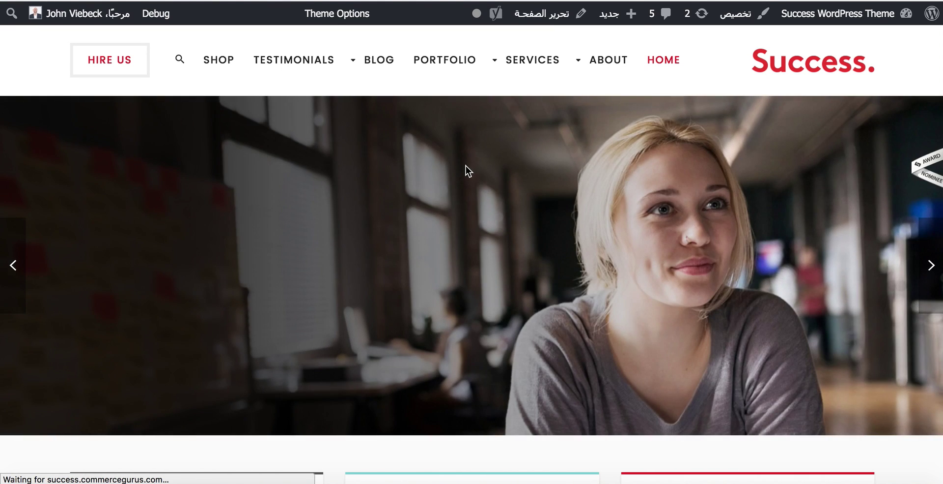
{"action": "scroll", "coordinate": [466, 166], "scroll_direction": "down", "scroll_amount": 10}
{"action": "scroll", "coordinate": [465, 166], "scroll_direction": "down", "scroll_amount": 5}
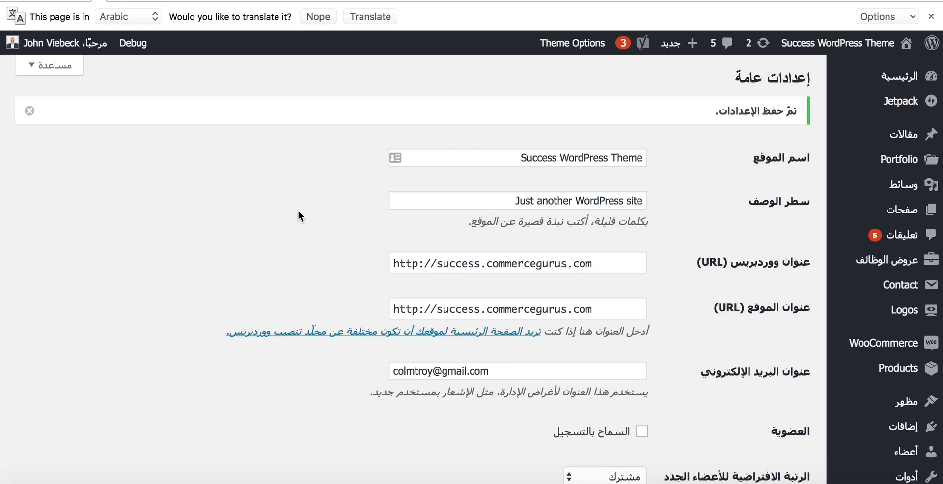
{"action": "scroll", "coordinate": [298, 210], "scroll_direction": "down", "scroll_amount": 2}
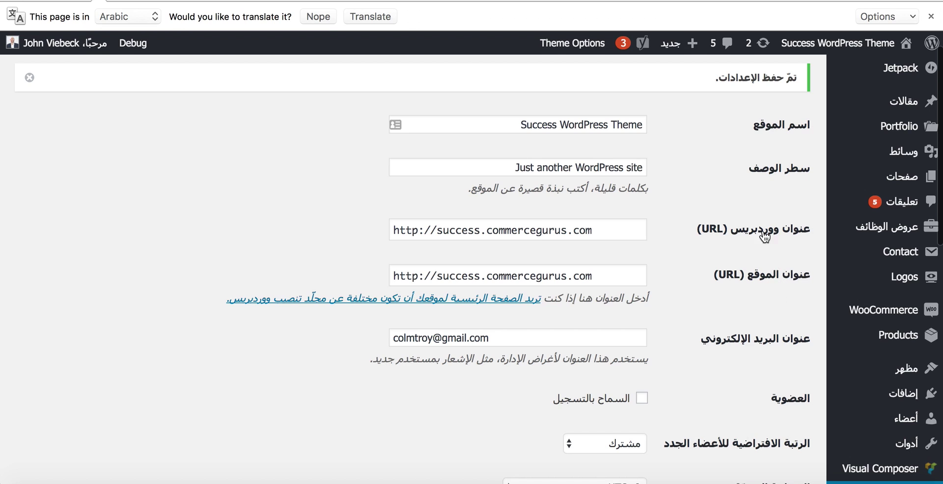
Change Site Language from Arabic to English (United States) and save the general settings
{"action": "scroll", "coordinate": [757, 200], "scroll_direction": "down", "scroll_amount": 5}
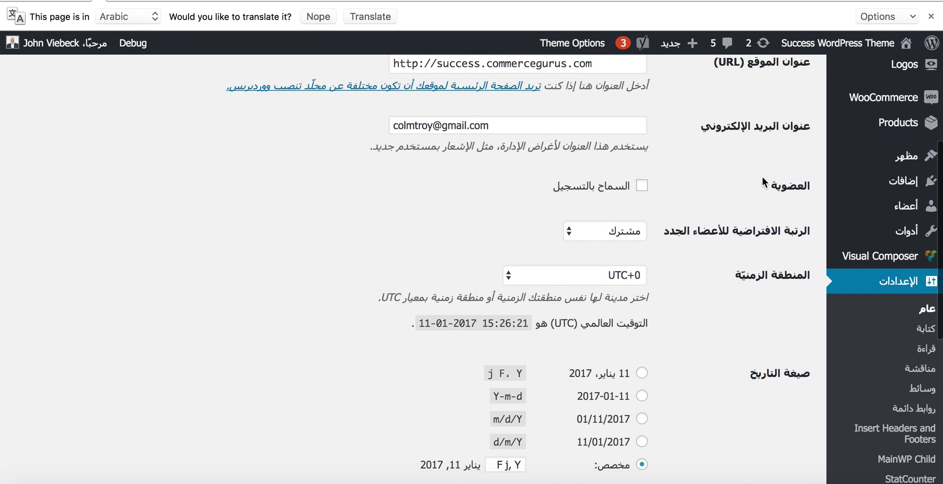
{"action": "scroll", "coordinate": [762, 207], "scroll_direction": "down", "scroll_amount": 6}
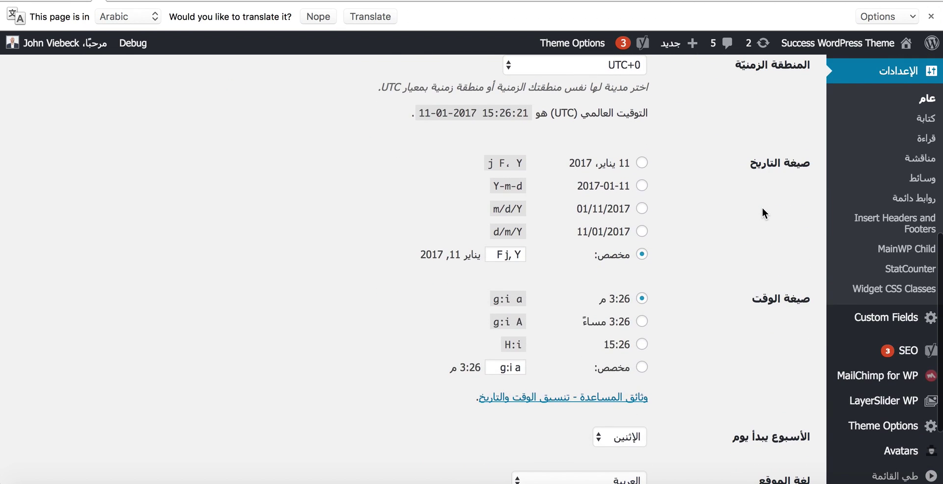
{"action": "scroll", "coordinate": [757, 216], "scroll_direction": "down", "scroll_amount": 2}
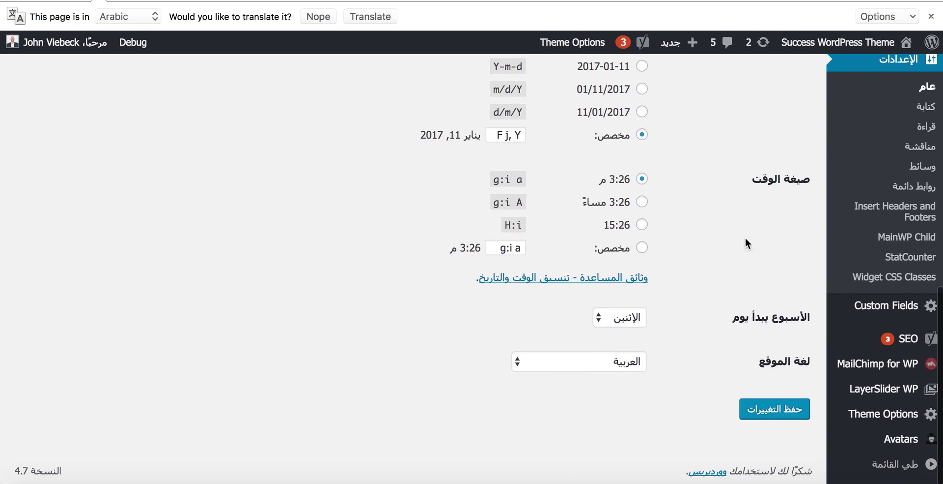
{"action": "left_click", "coordinate": [636, 366]}
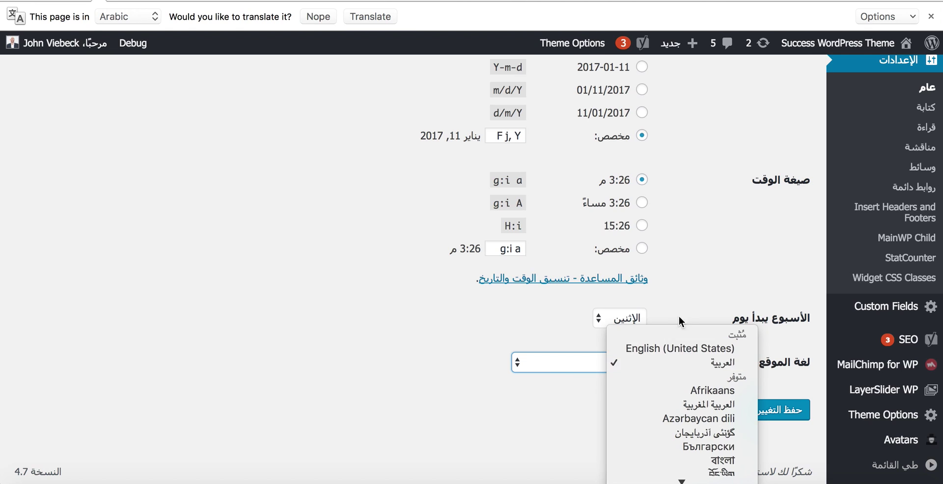
{"action": "left_click", "coordinate": [680, 345]}
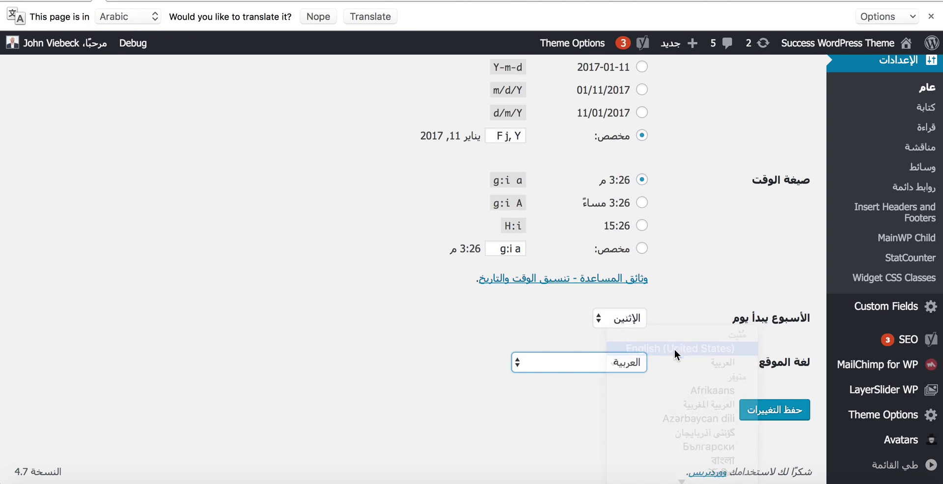
{"action": "left_click", "coordinate": [762, 409]}
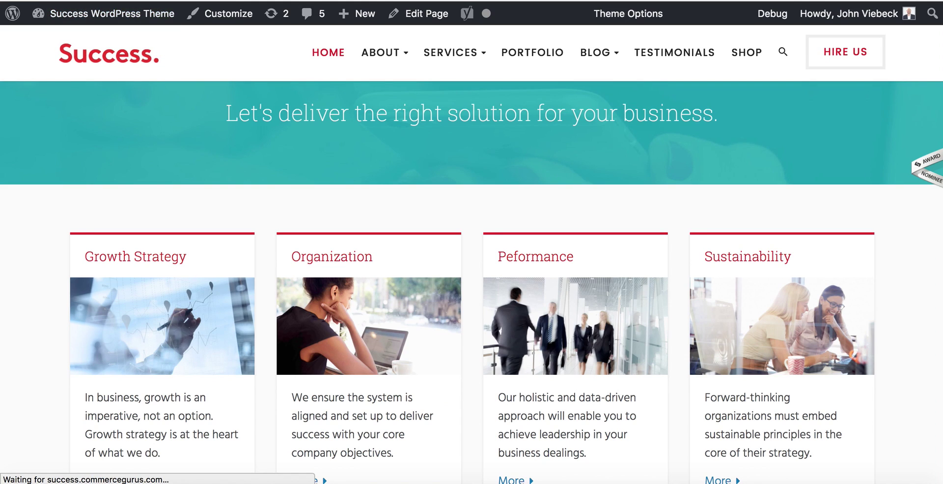
Scroll through the English General Settings page to the Site Language field
{"action": "scroll", "coordinate": [122, 98], "scroll_direction": "up", "scroll_amount": 4}
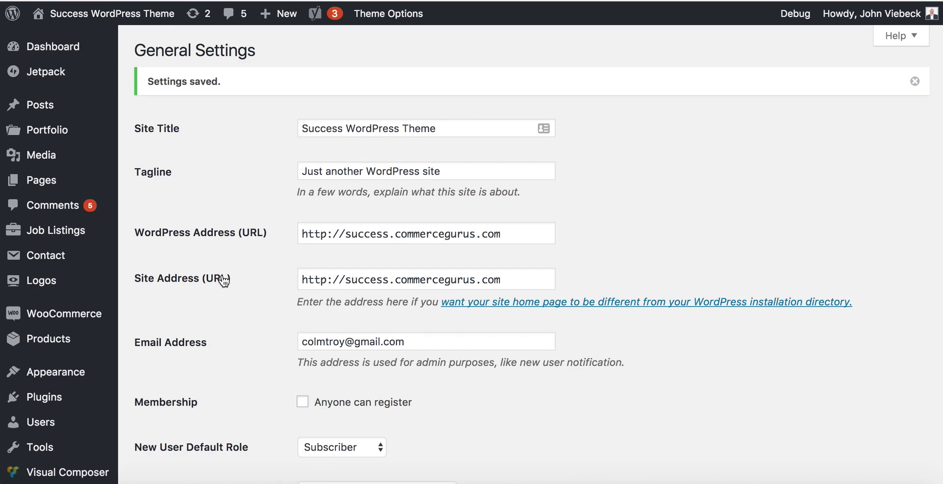
{"action": "scroll", "coordinate": [224, 281], "scroll_direction": "down", "scroll_amount": 6}
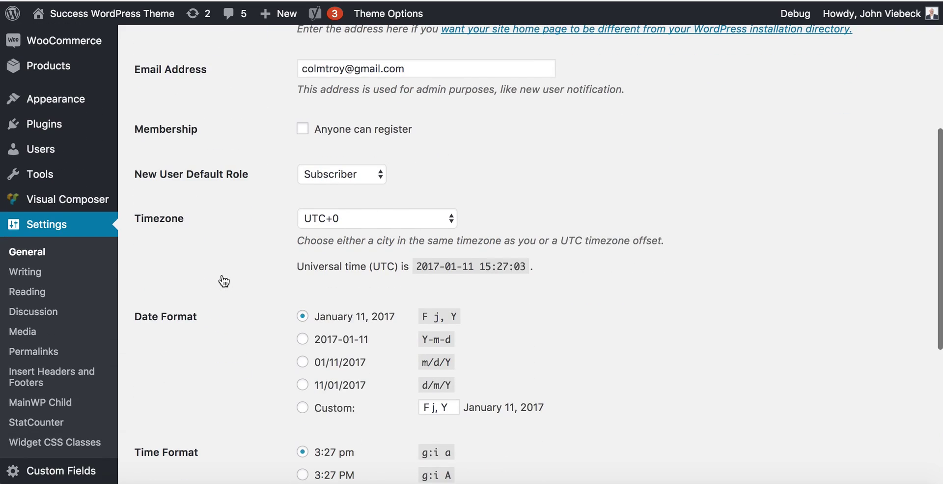
{"action": "scroll", "coordinate": [222, 276], "scroll_direction": "down", "scroll_amount": 6}
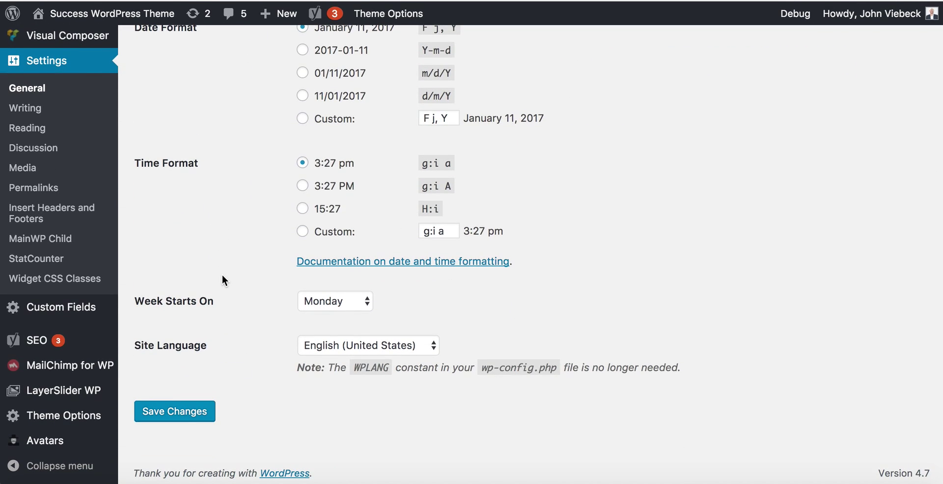
{"action": "scroll", "coordinate": [222, 275], "scroll_direction": "up", "scroll_amount": 1}
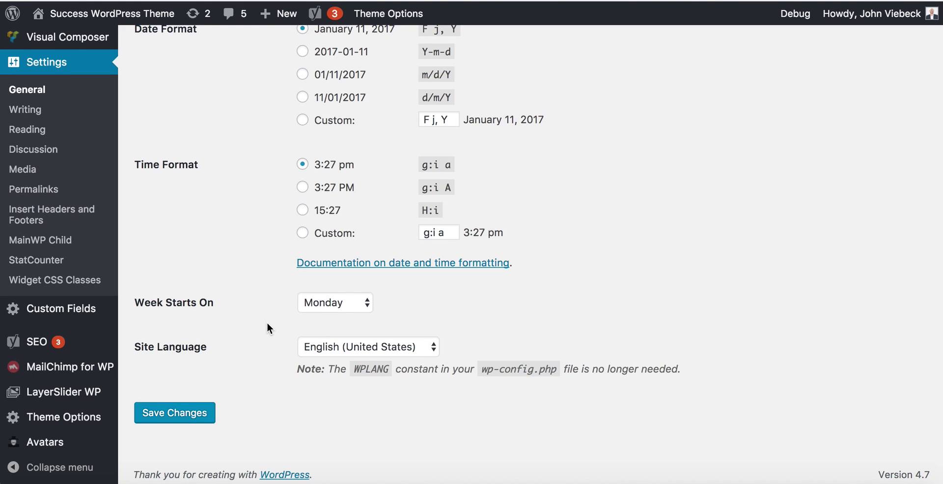
{"action": "scroll", "coordinate": [267, 322], "scroll_direction": "up", "scroll_amount": 1}
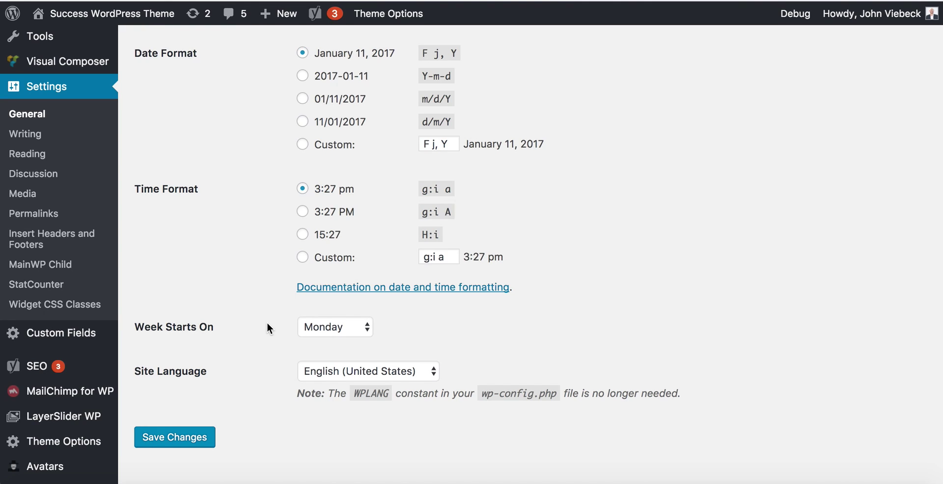
Browse the Site Language list, leave it at English (United States), and re-save
{"action": "left_click", "coordinate": [330, 369]}
{"action": "scroll", "coordinate": [336, 426], "scroll_direction": "down", "scroll_amount": 10}
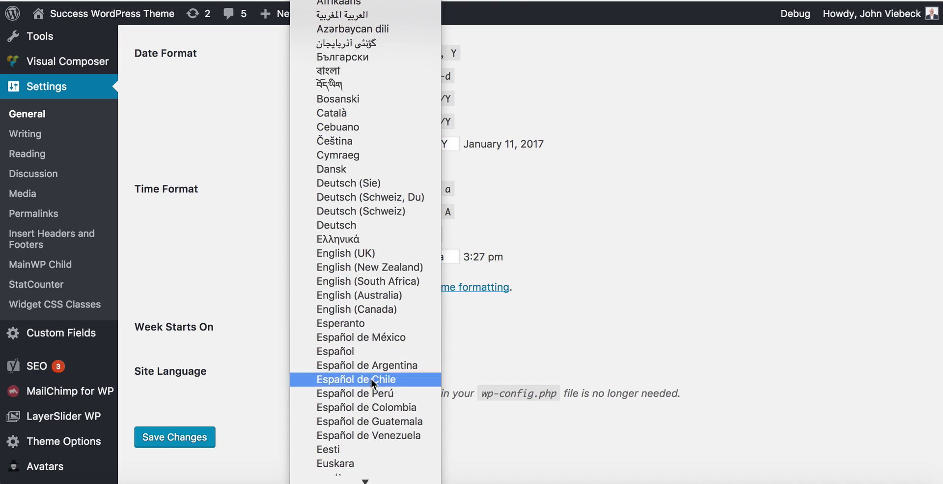
{"action": "scroll", "coordinate": [376, 381], "scroll_direction": "down", "scroll_amount": 5}
{"action": "scroll", "coordinate": [367, 355], "scroll_direction": "down", "scroll_amount": 10}
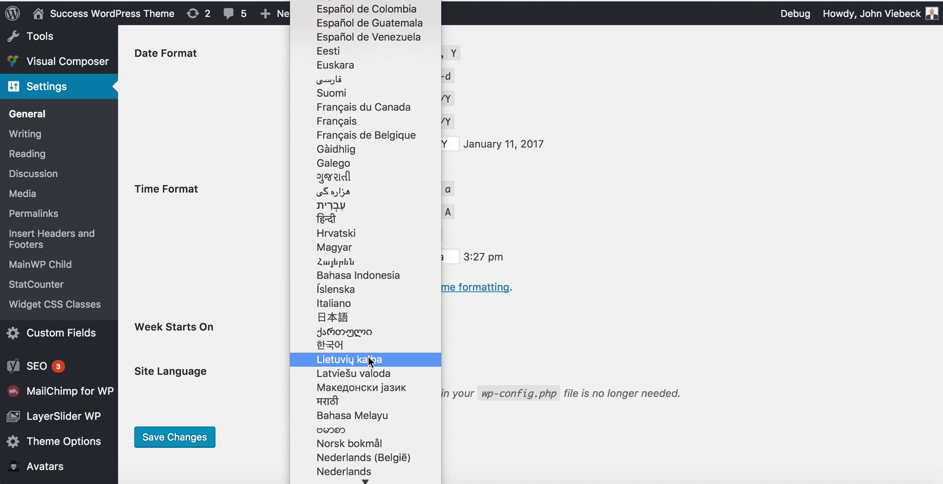
{"action": "left_click", "coordinate": [535, 311]}
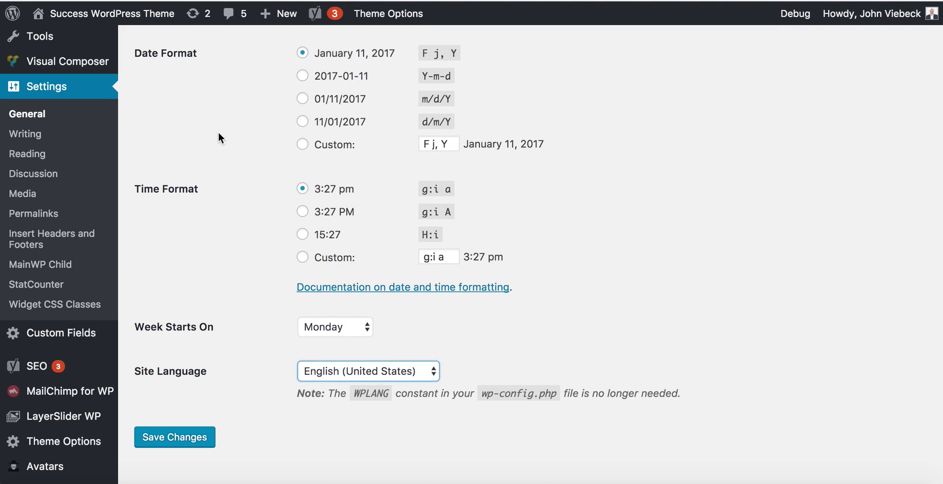
{"action": "key", "text": "Return"}
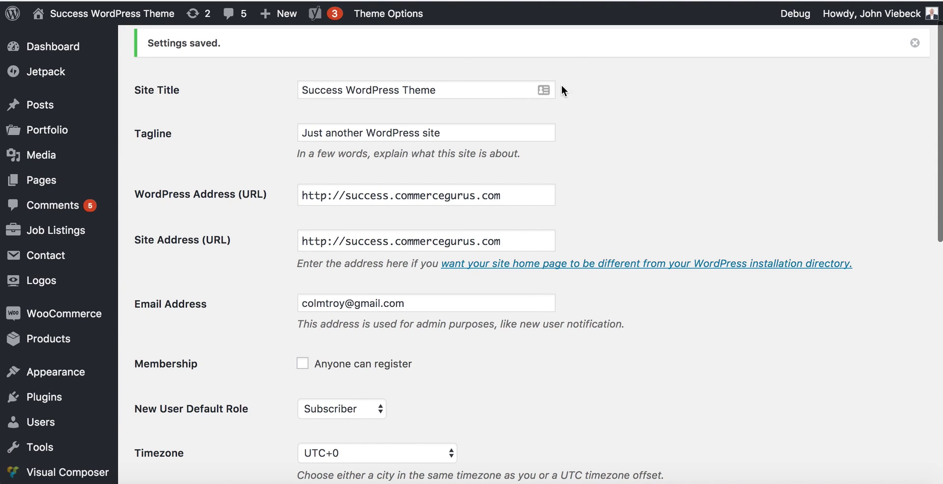